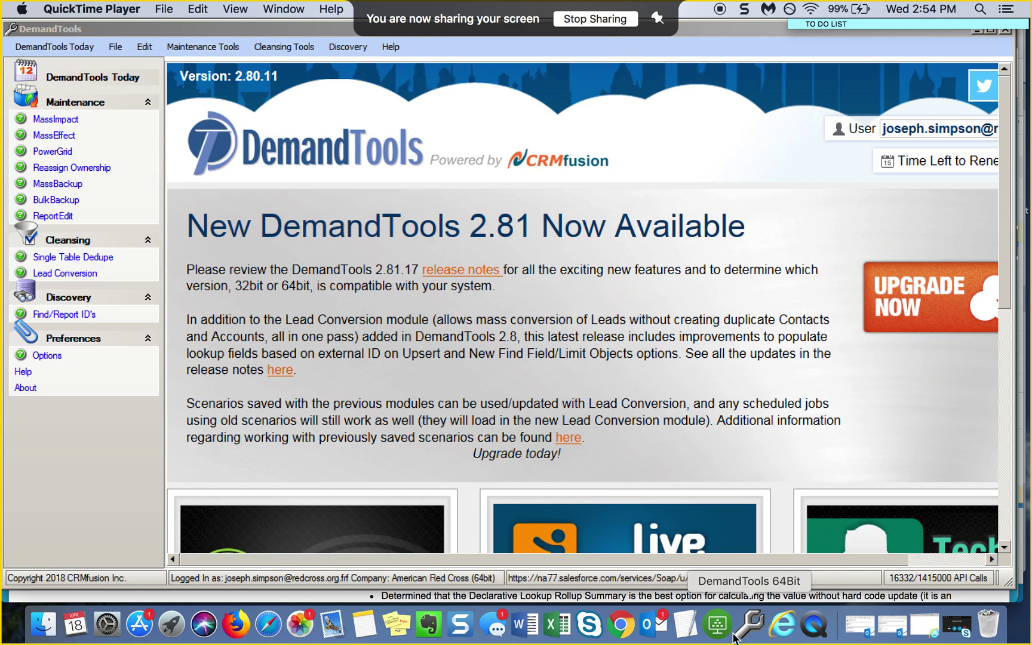
- Switch to Chrome to view the Red Cross app launcher and the Delegated Administration page, and return to DemandTools
{"action": "left_click", "coordinate": [615, 628]}
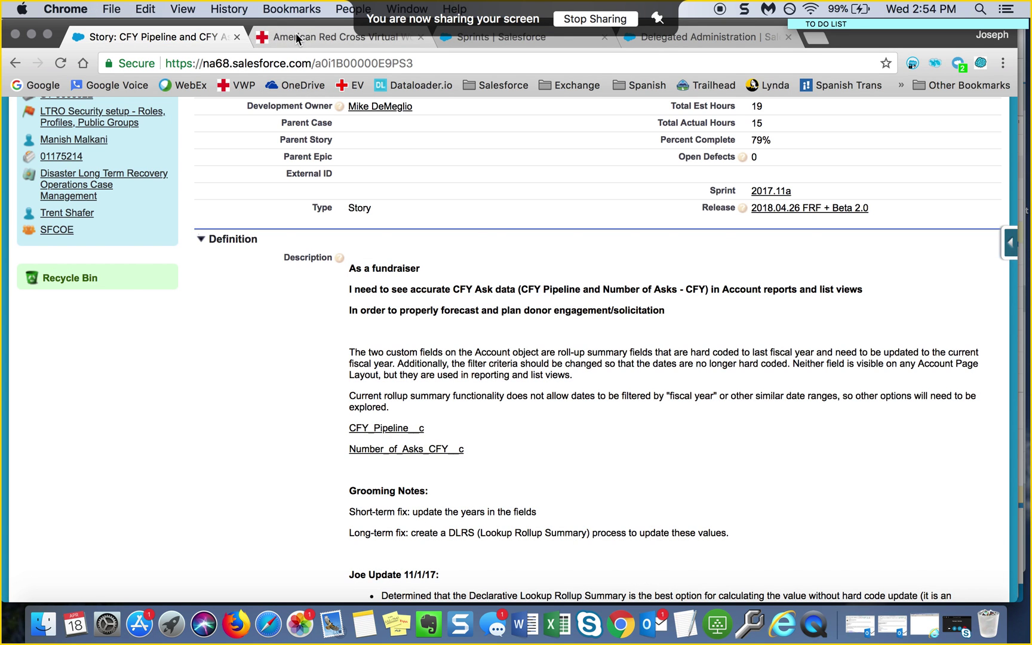
{"action": "left_click", "coordinate": [296, 36]}
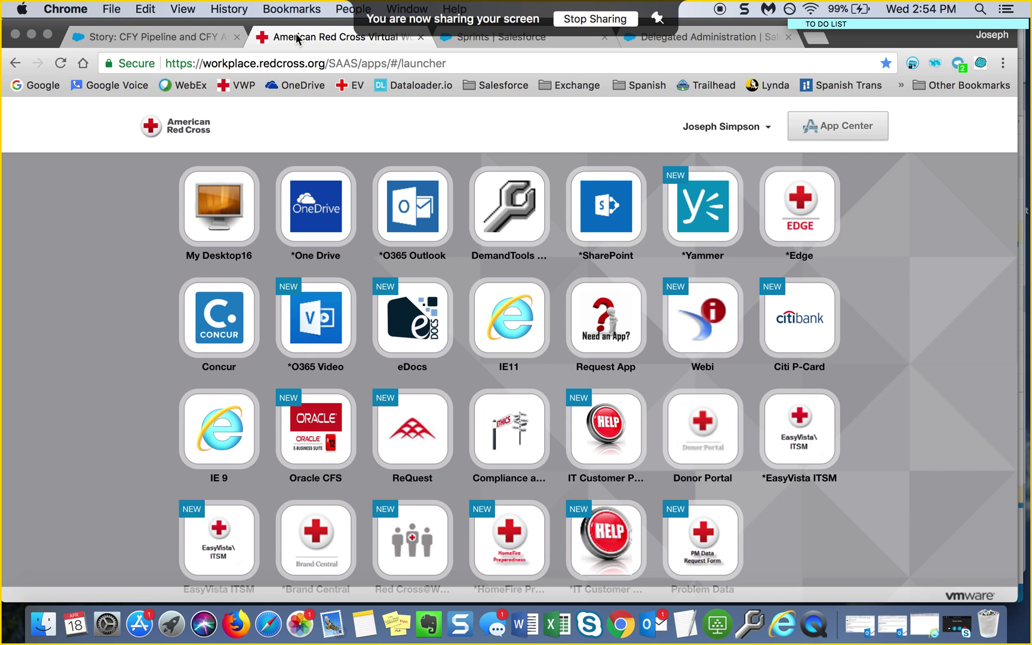
{"action": "left_click", "coordinate": [702, 37]}
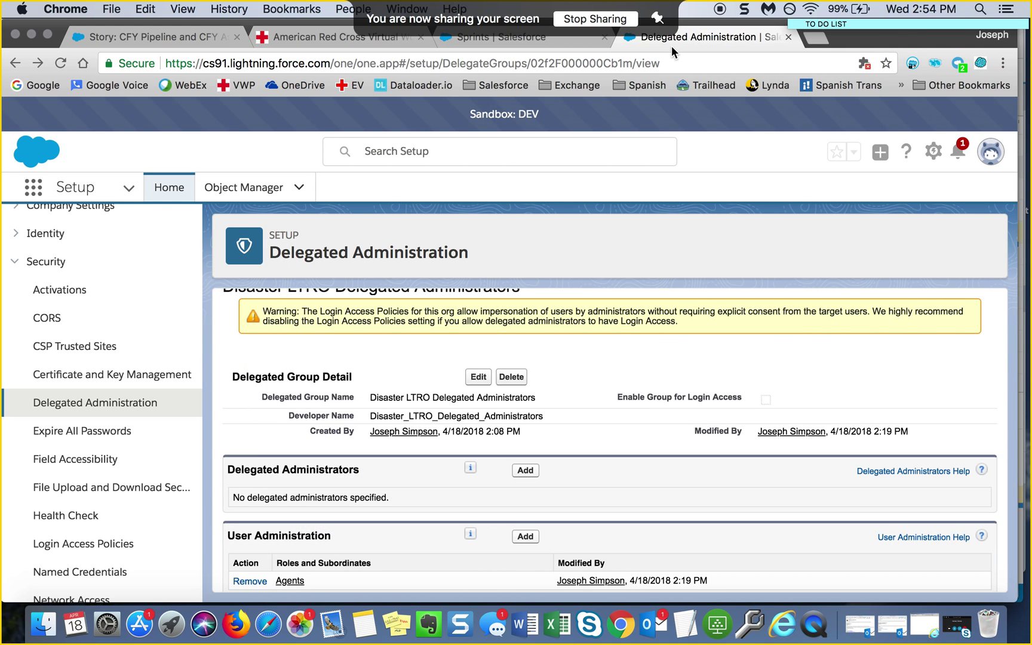
{"action": "left_click", "coordinate": [749, 623]}
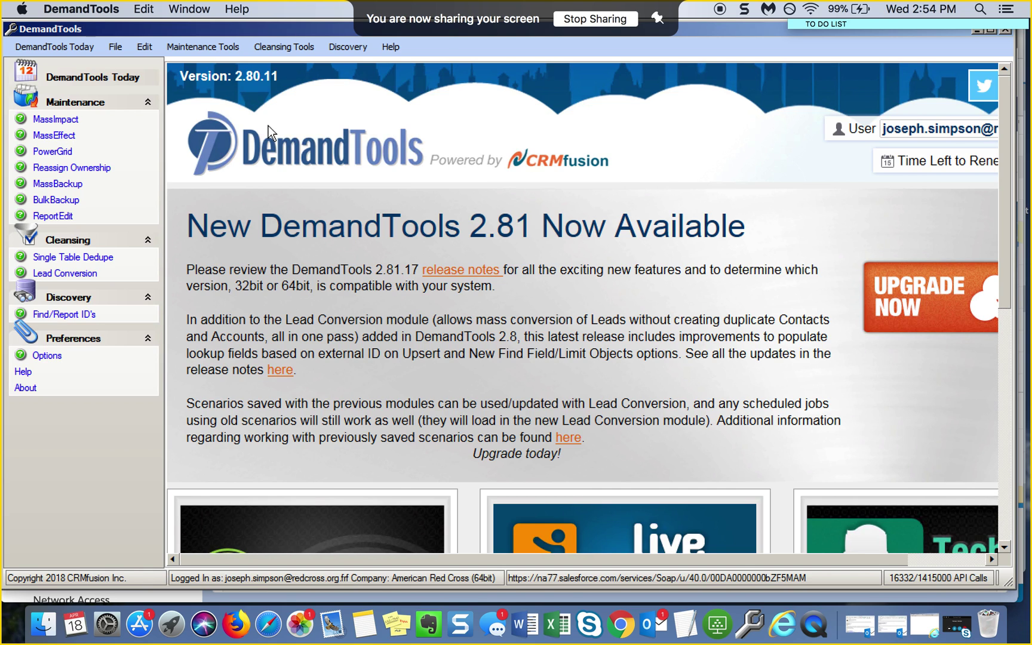
- Open the Single Table Dedupe wizard from the cleansing tools
{"action": "left_click", "coordinate": [295, 44]}
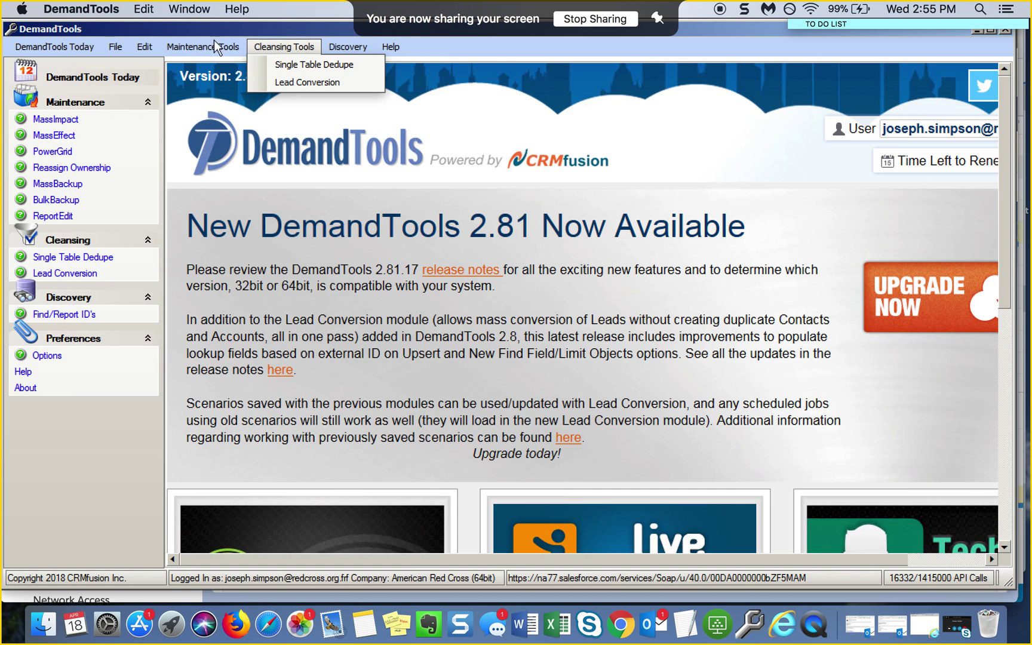
{"action": "mouse_move", "coordinate": [360, 53]}
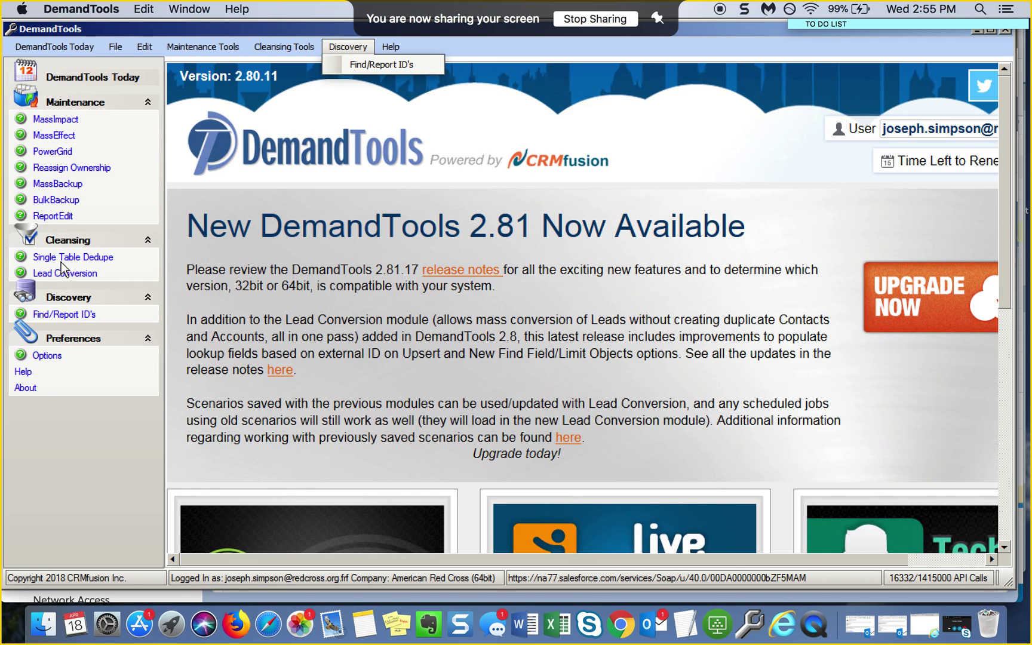
{"action": "mouse_move", "coordinate": [283, 45]}
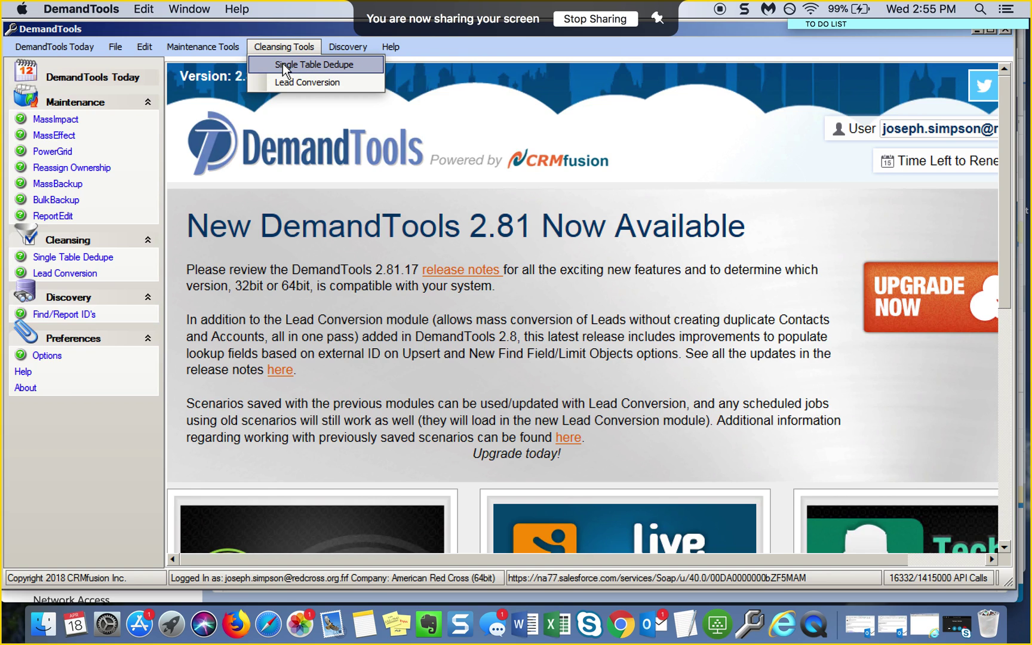
{"action": "left_click", "coordinate": [285, 67]}
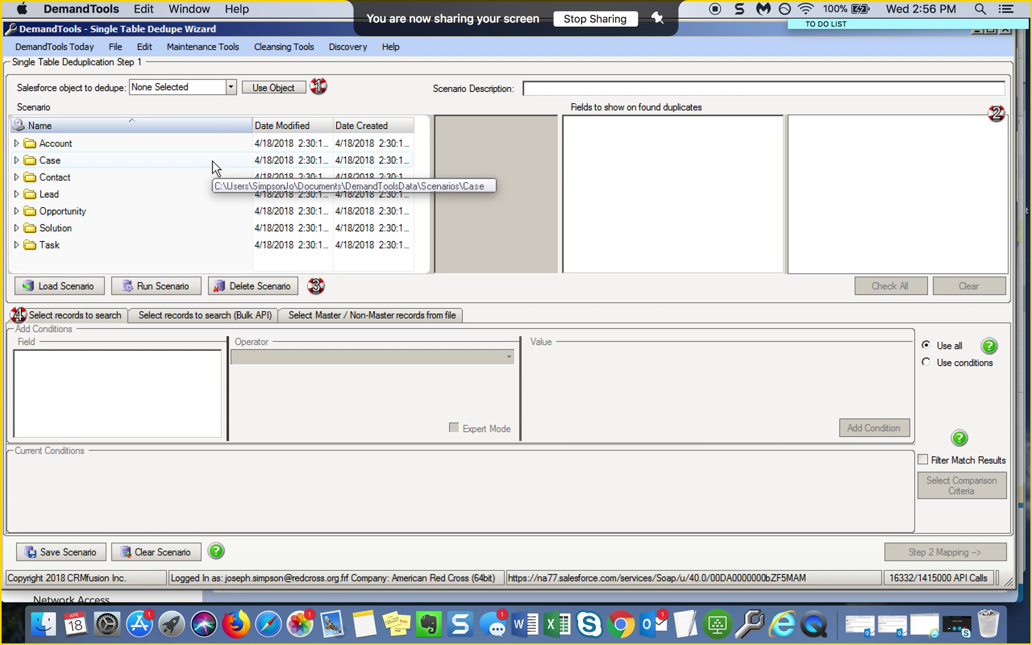
- Start loading a dedupe scenario and browse to the My ARC OneDrive (O:) drive under Computer
{"action": "left_click", "coordinate": [66, 284]}
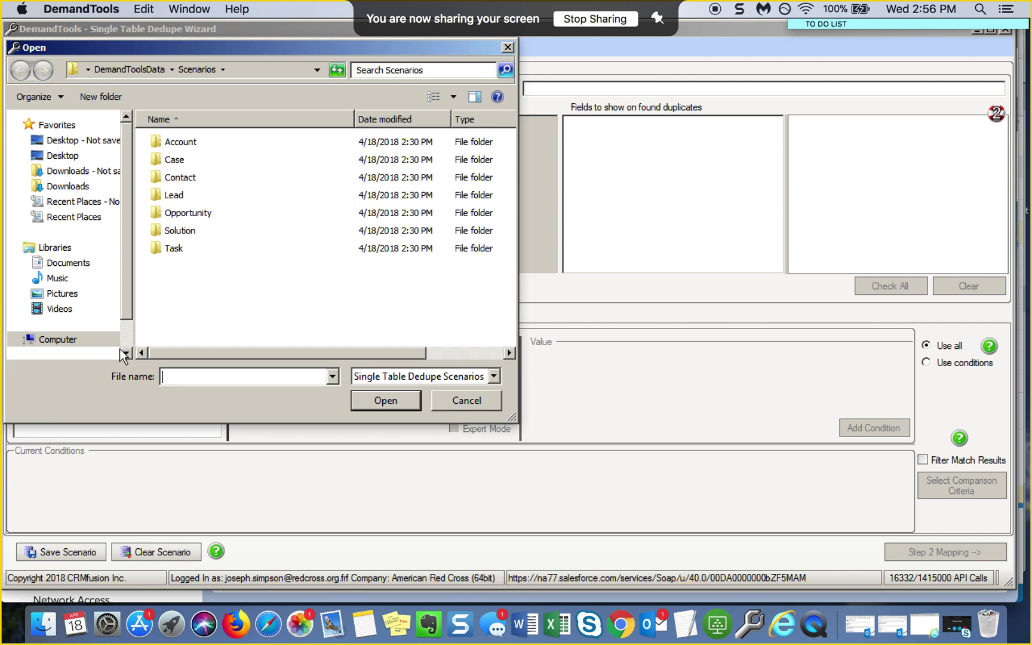
{"action": "scroll", "coordinate": [125, 338], "scroll_direction": "down", "scroll_amount": 2}
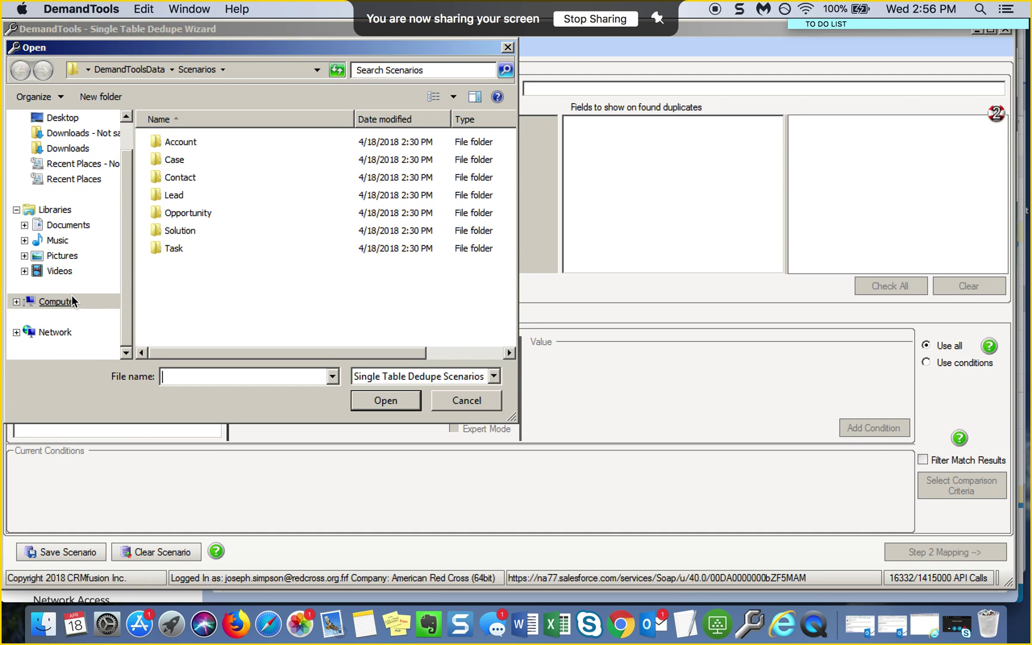
{"action": "left_click", "coordinate": [18, 304]}
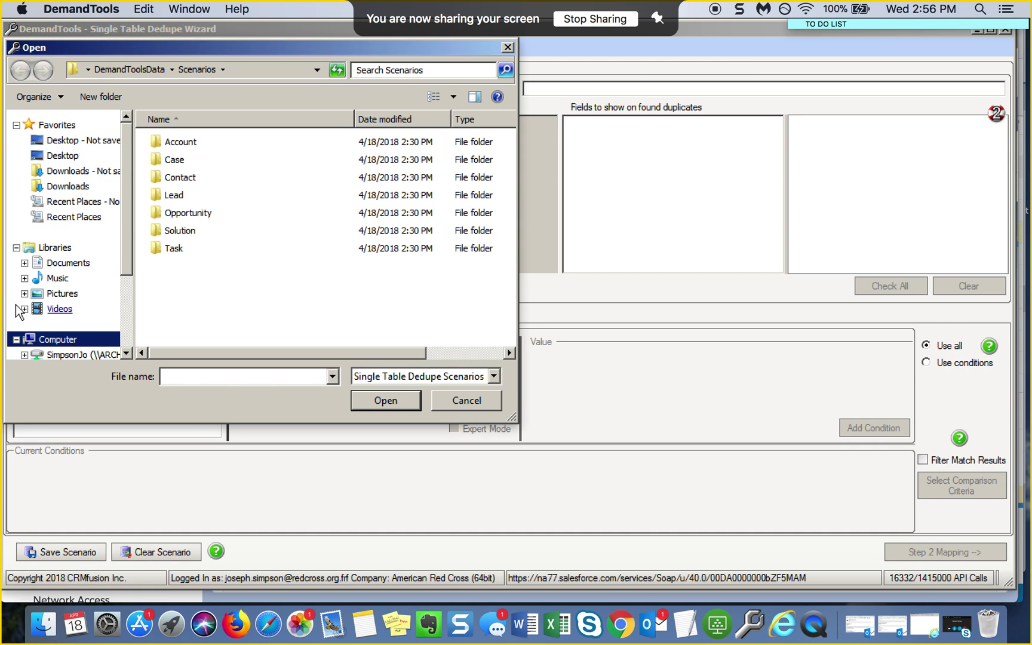
{"action": "scroll", "coordinate": [127, 317], "scroll_direction": "down", "scroll_amount": 2}
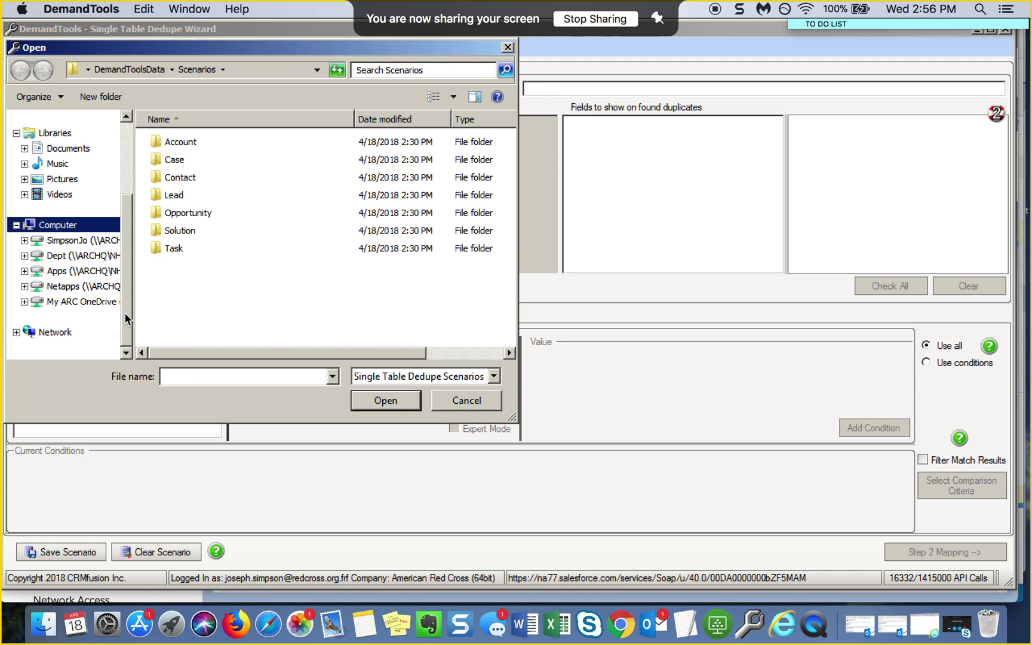
{"action": "left_click", "coordinate": [127, 206]}
{"action": "left_click_drag", "start_coordinate": [127, 206], "coordinate": [105, 83]}
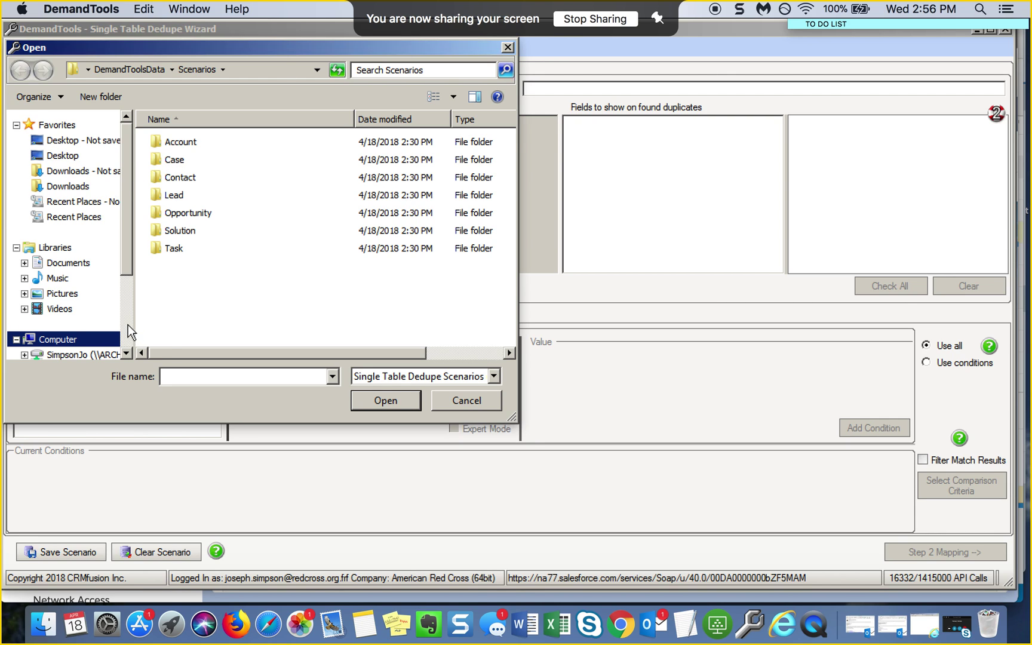
{"action": "scroll", "coordinate": [128, 329], "scroll_direction": "down", "scroll_amount": 3}
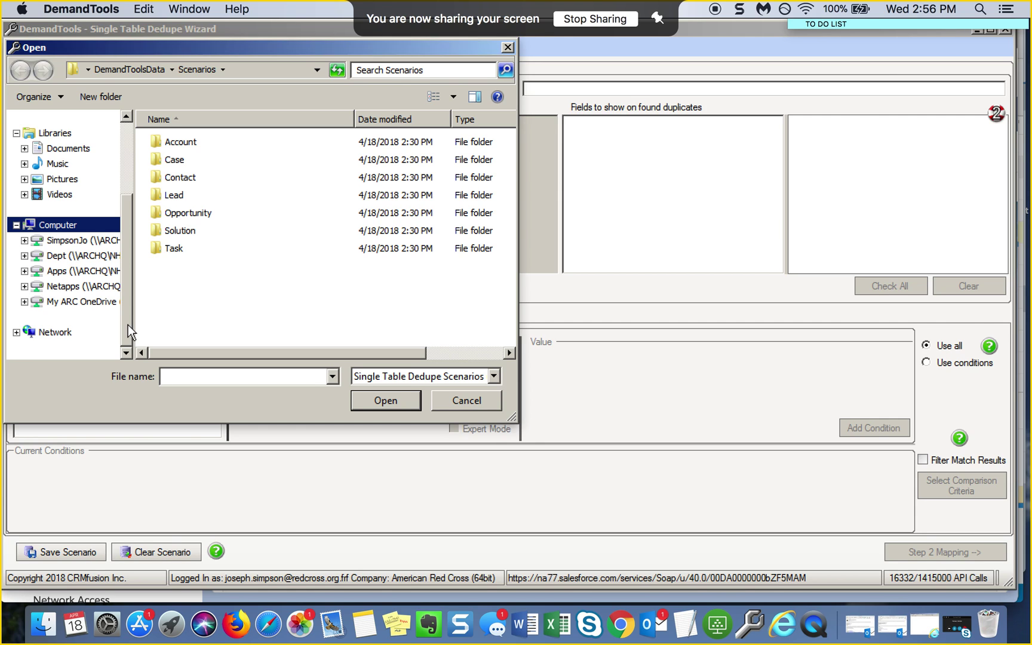
{"action": "left_click", "coordinate": [73, 304]}
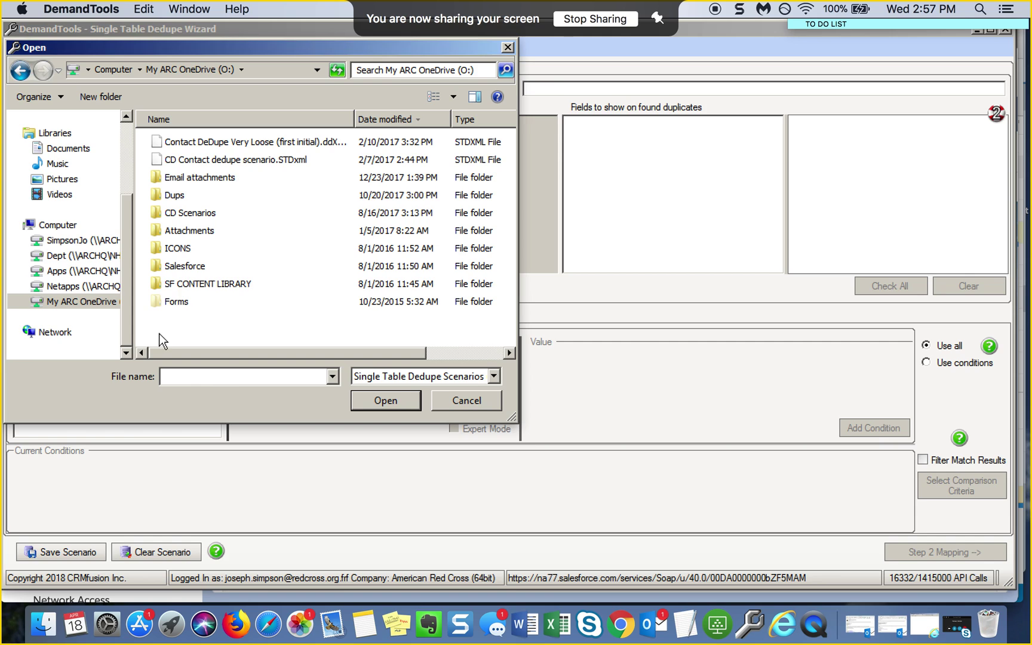
- Load the scenario file CD ORG account scenario_v2.STDxml from the CD Scenarios folder
{"action": "left_click", "coordinate": [188, 215]}
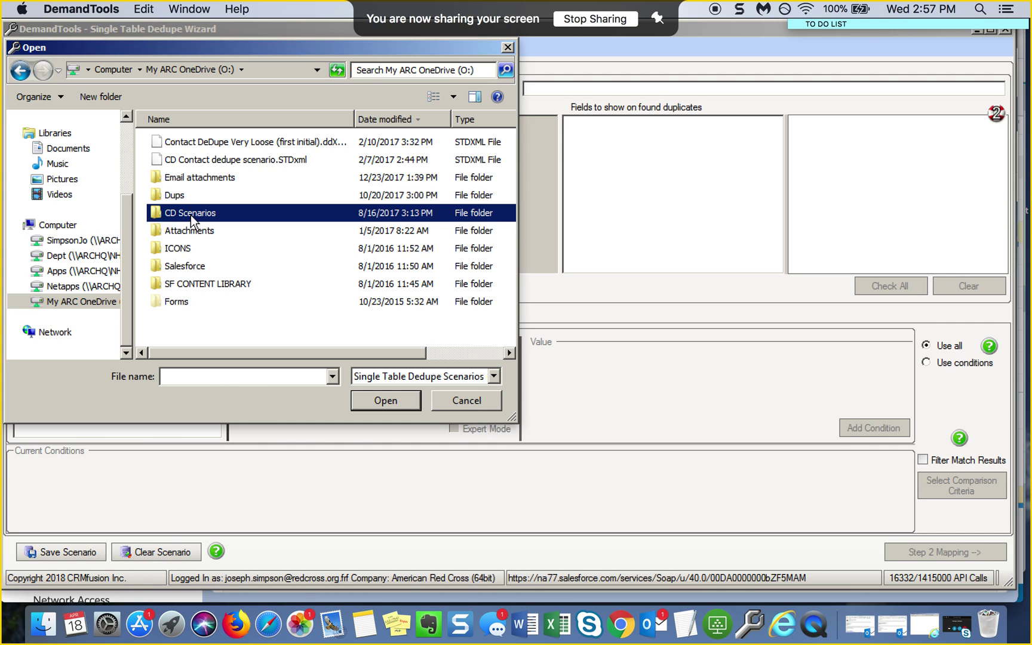
{"action": "left_click", "coordinate": [191, 215]}
{"action": "left_click", "coordinate": [409, 401]}
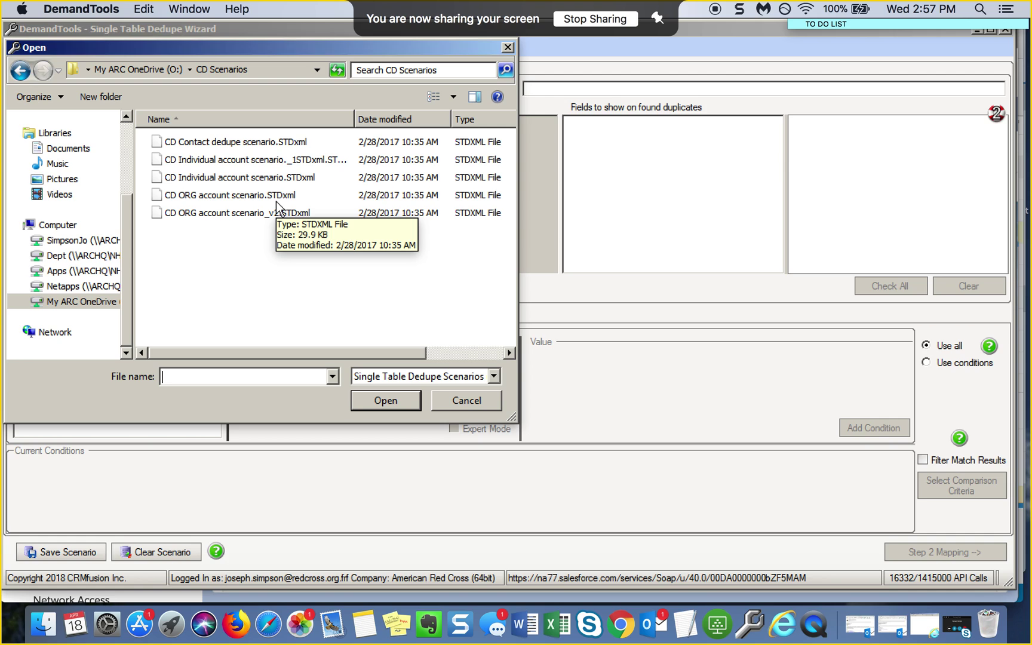
{"action": "left_click", "coordinate": [226, 213]}
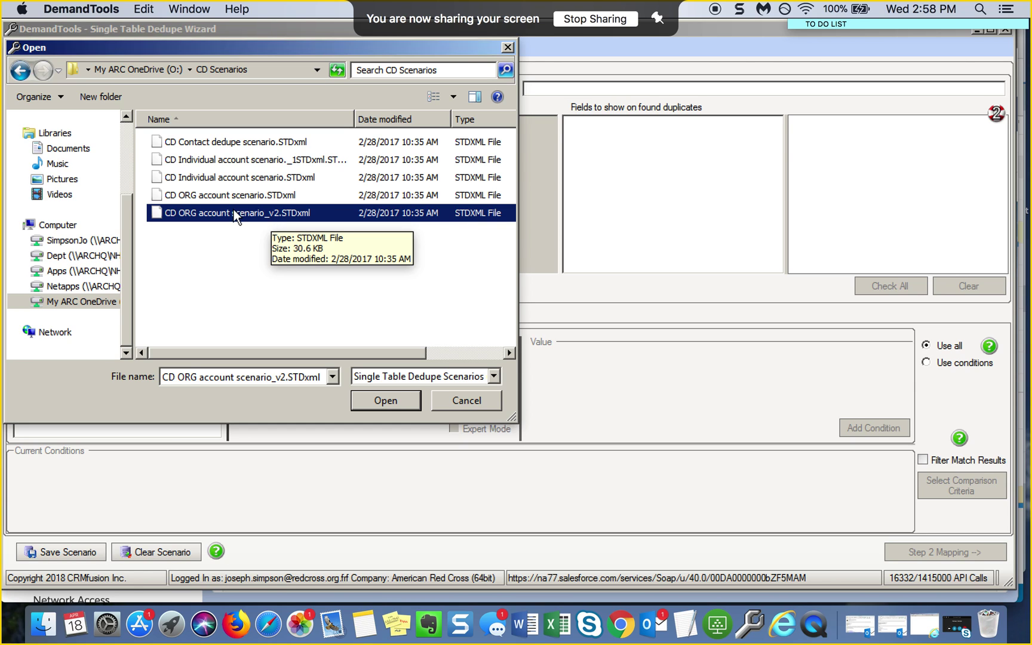
{"action": "left_click", "coordinate": [376, 400]}
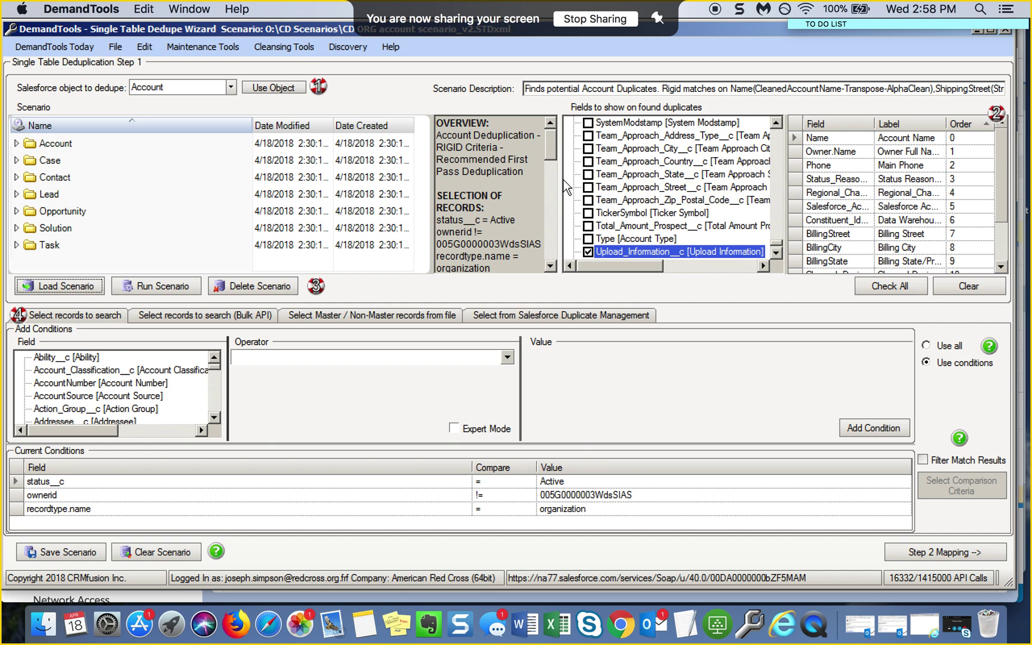
- Widen the area of fields to show on found duplicates and review the available and selected Account fields
{"action": "left_click_drag", "start_coordinate": [561, 182], "coordinate": [385, 183]}
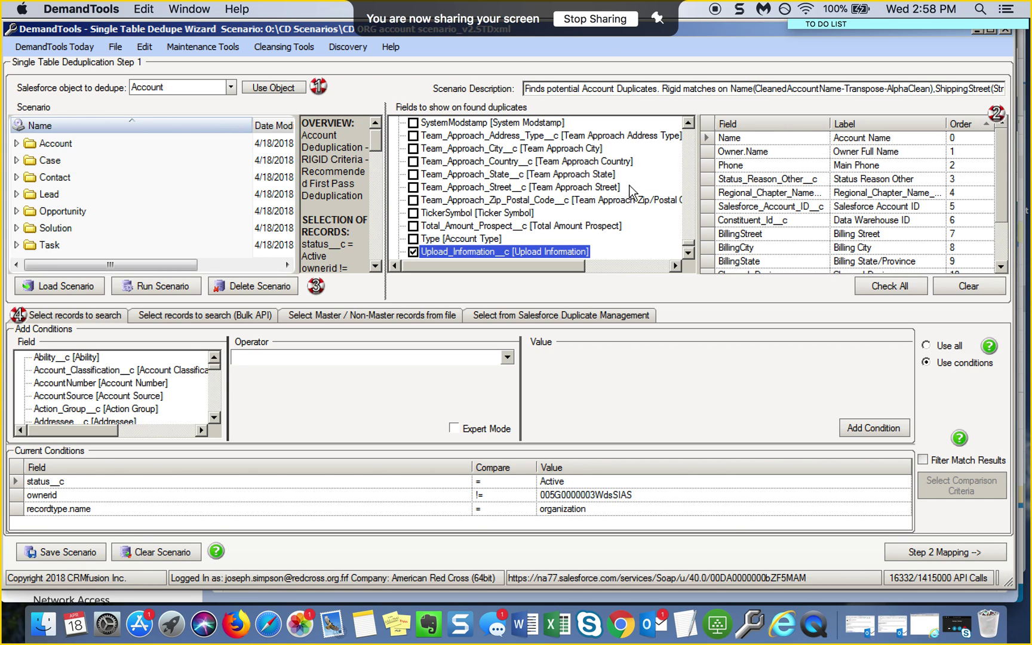
{"action": "left_click_drag", "start_coordinate": [688, 245], "coordinate": [688, 128]}
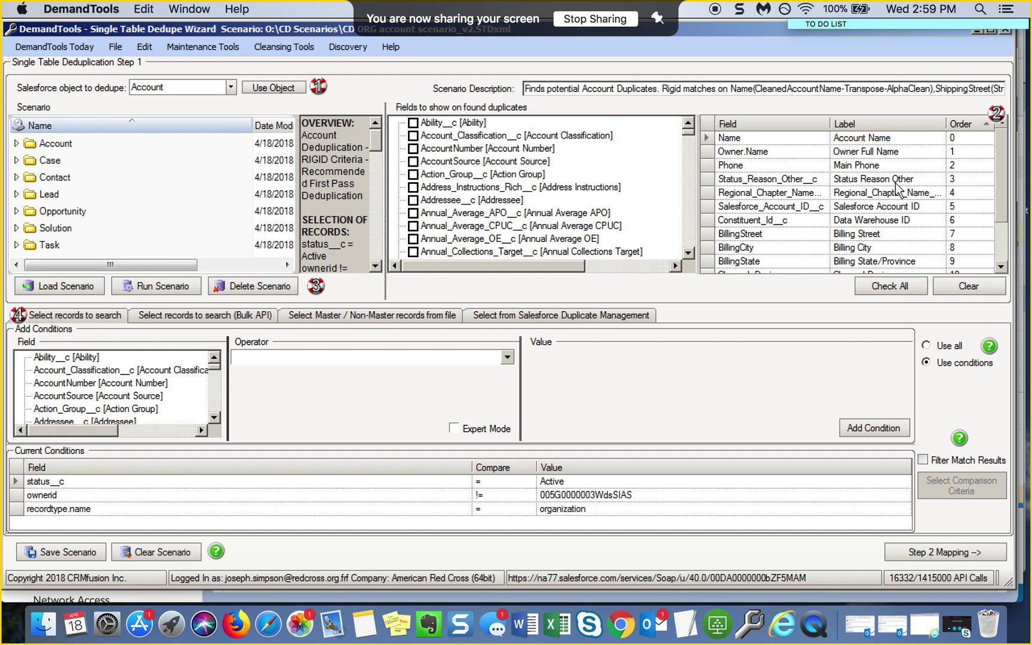
{"action": "scroll", "coordinate": [1008, 242], "scroll_direction": "down", "scroll_amount": 2}
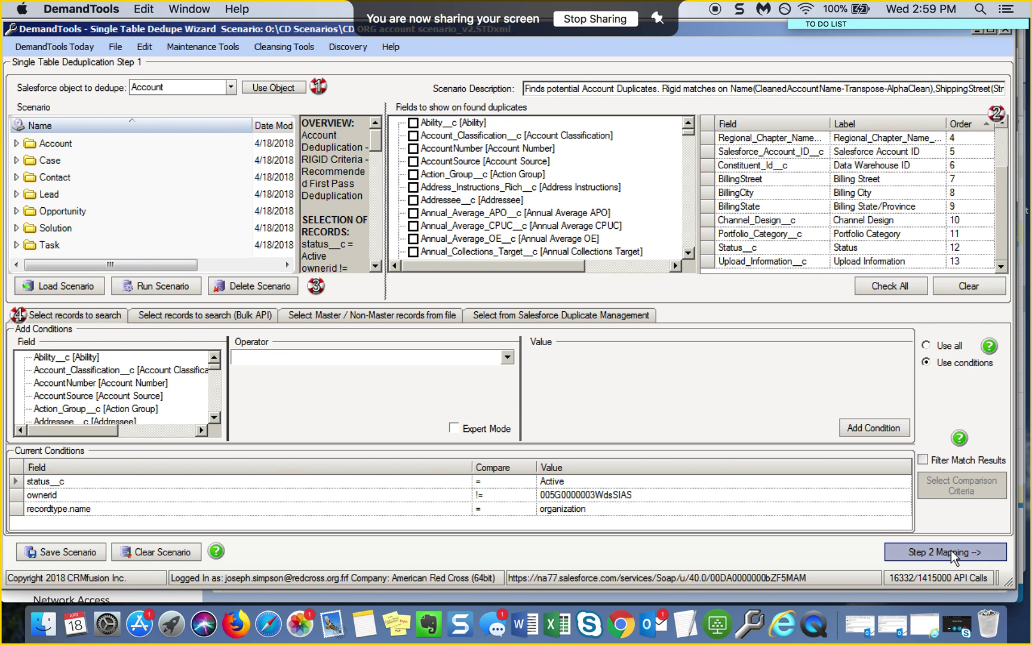
- Advance the dedupe wizard through the Step 2 mapping to Step 3 to find the duplicate Account records
{"action": "left_click", "coordinate": [975, 556]}
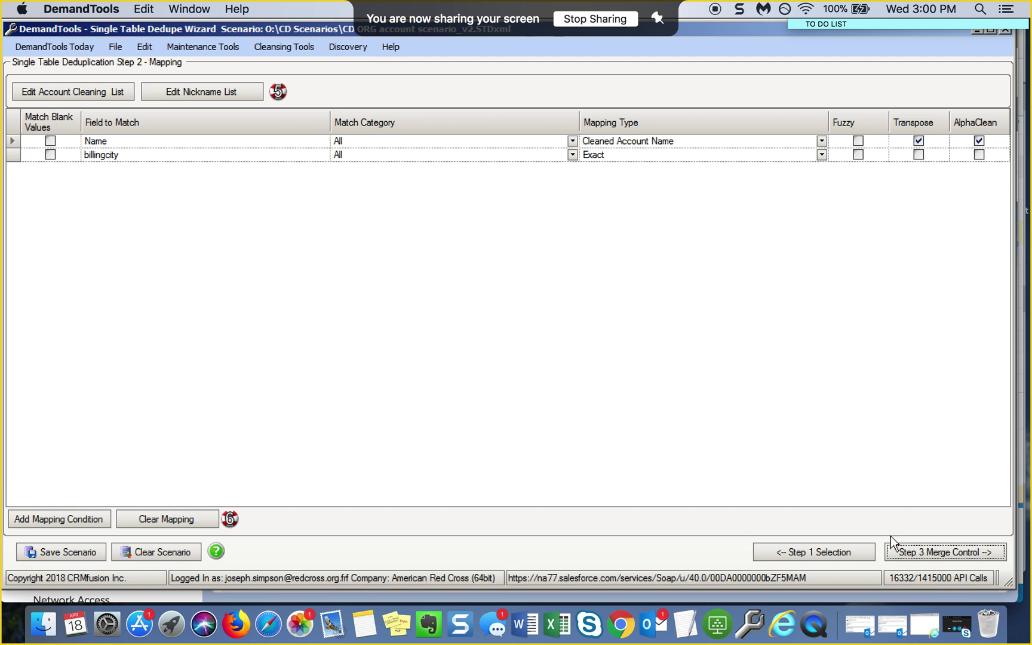
{"action": "left_click", "coordinate": [949, 552]}
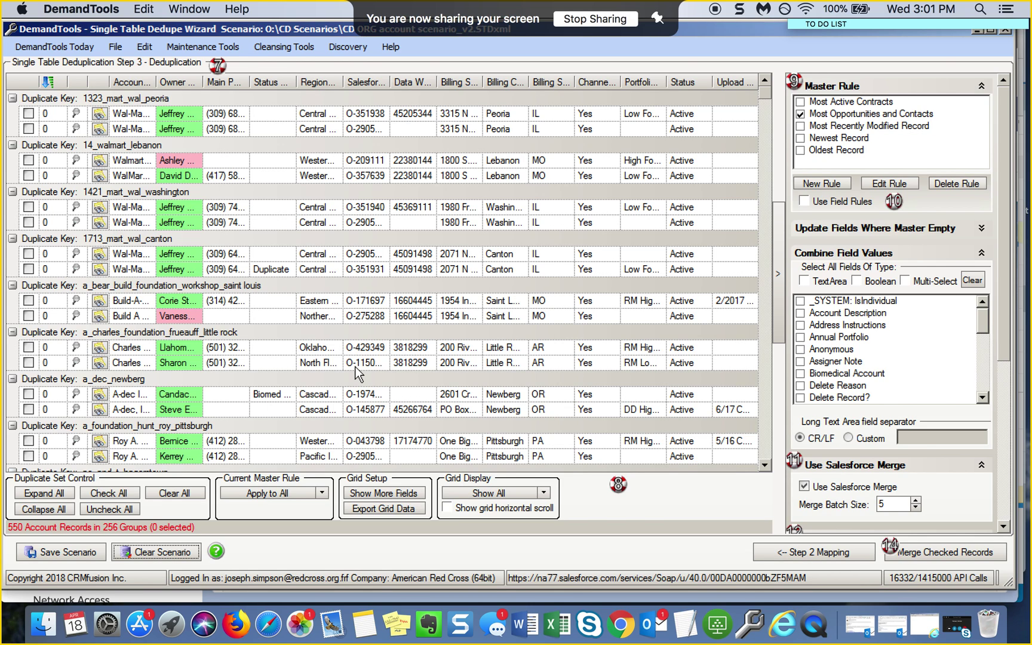
- Start exporting the duplicates grid as a data file and choose My ARC OneDrive (O:) as the save location
{"action": "left_click", "coordinate": [402, 508]}
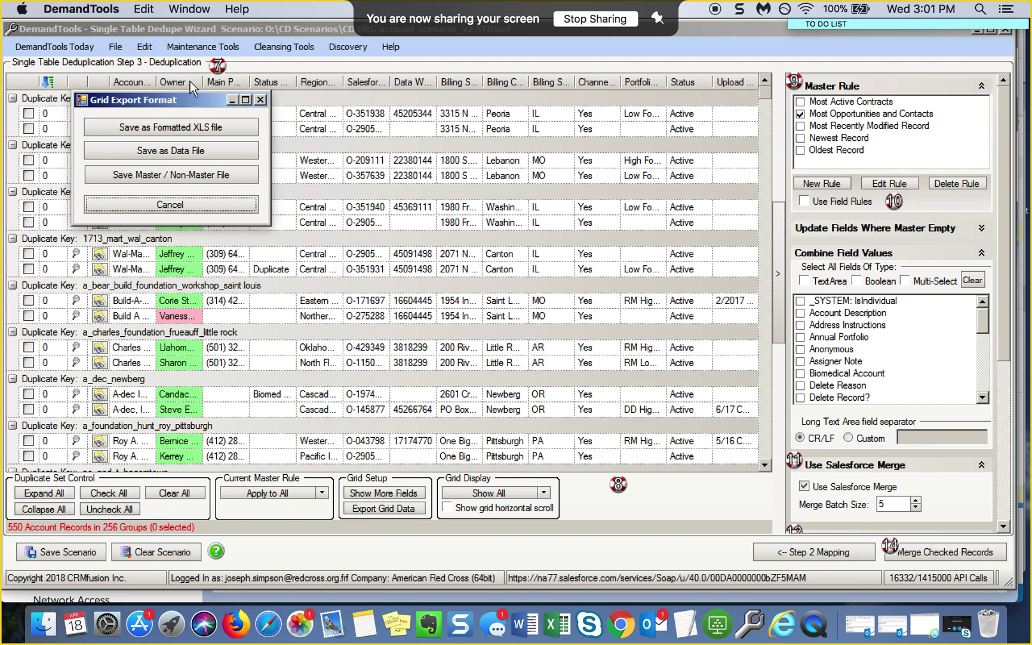
{"action": "left_click", "coordinate": [200, 149]}
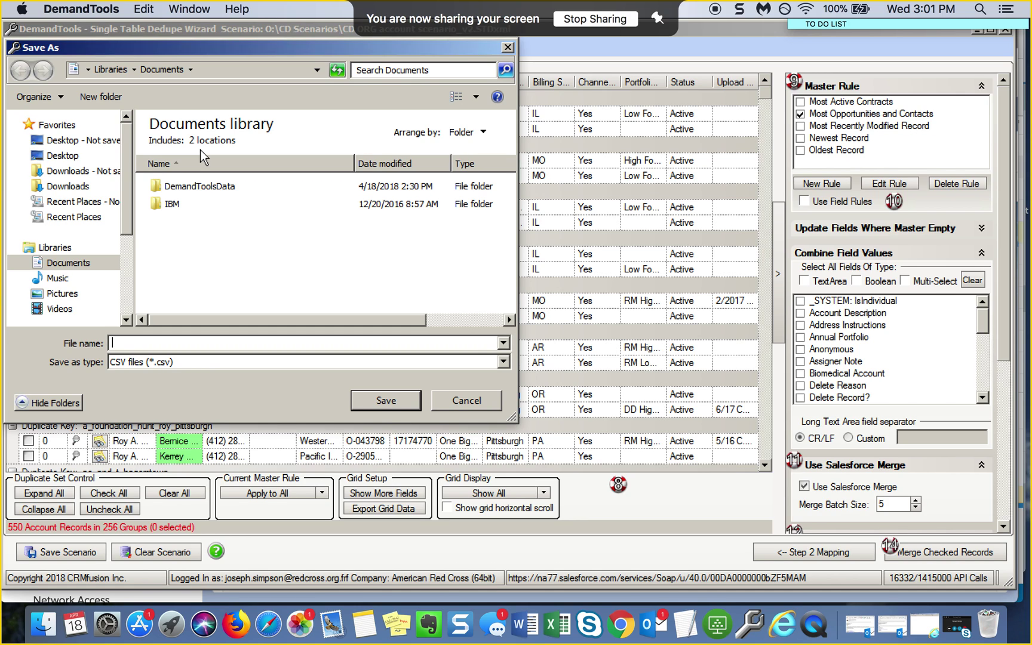
{"action": "left_click", "coordinate": [129, 288]}
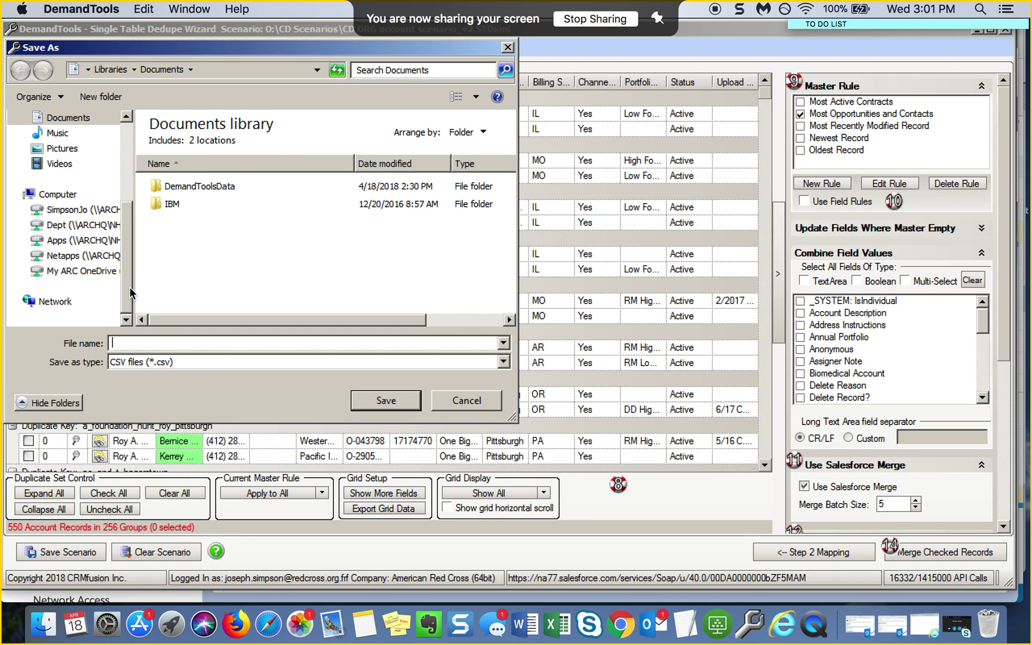
{"action": "left_click", "coordinate": [67, 272]}
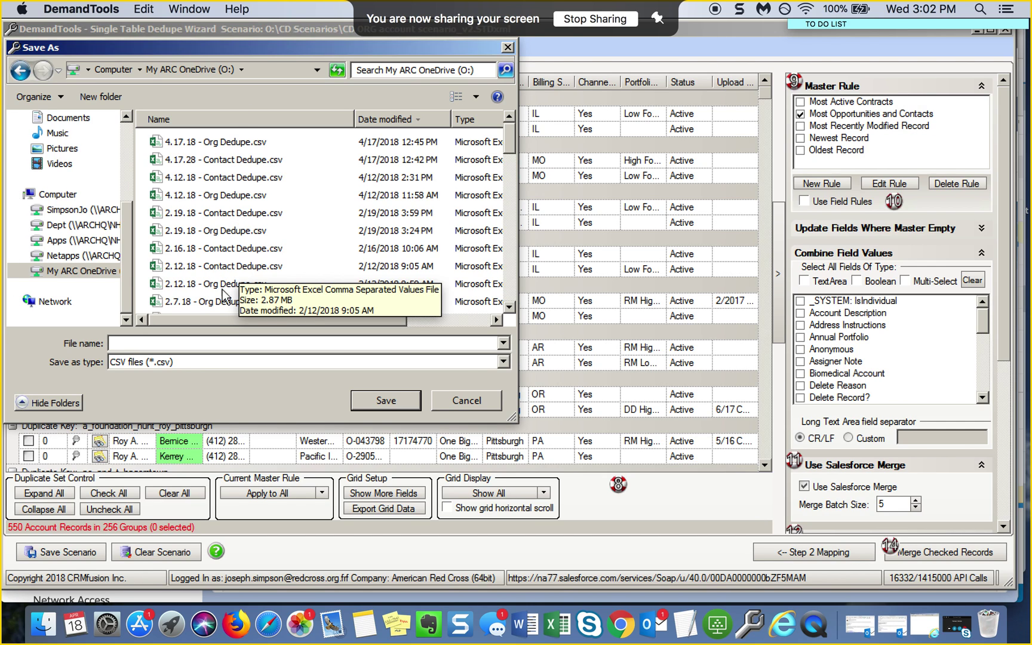
- Save the exported grid as the CSV file "4.18.18 - Org Dedupe" and close the save confirmation
{"action": "left_click", "coordinate": [187, 343]}
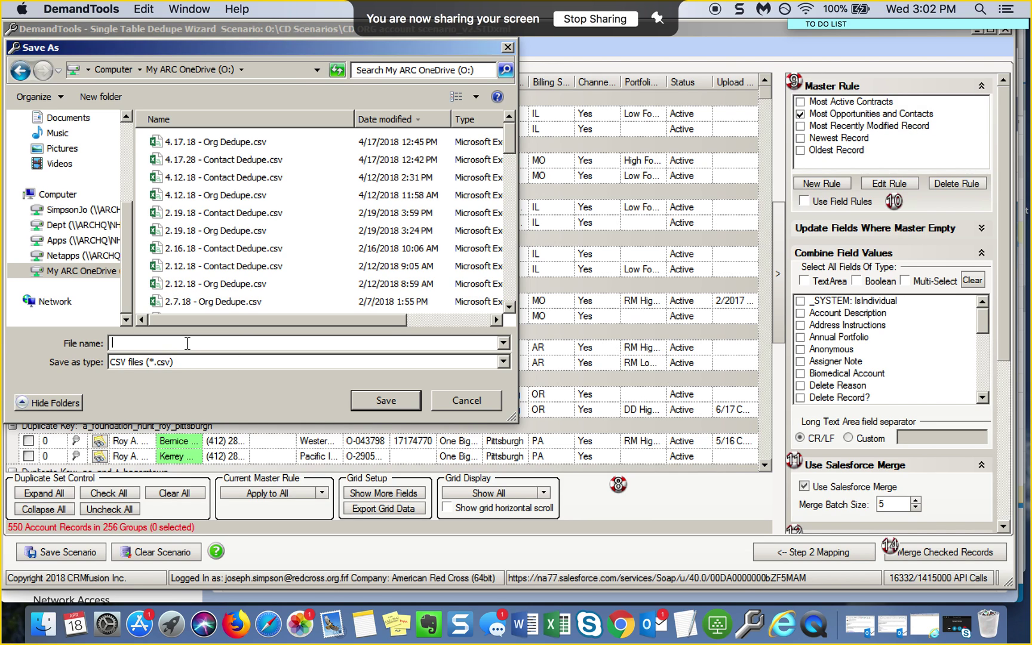
{"action": "type", "text": "4."}
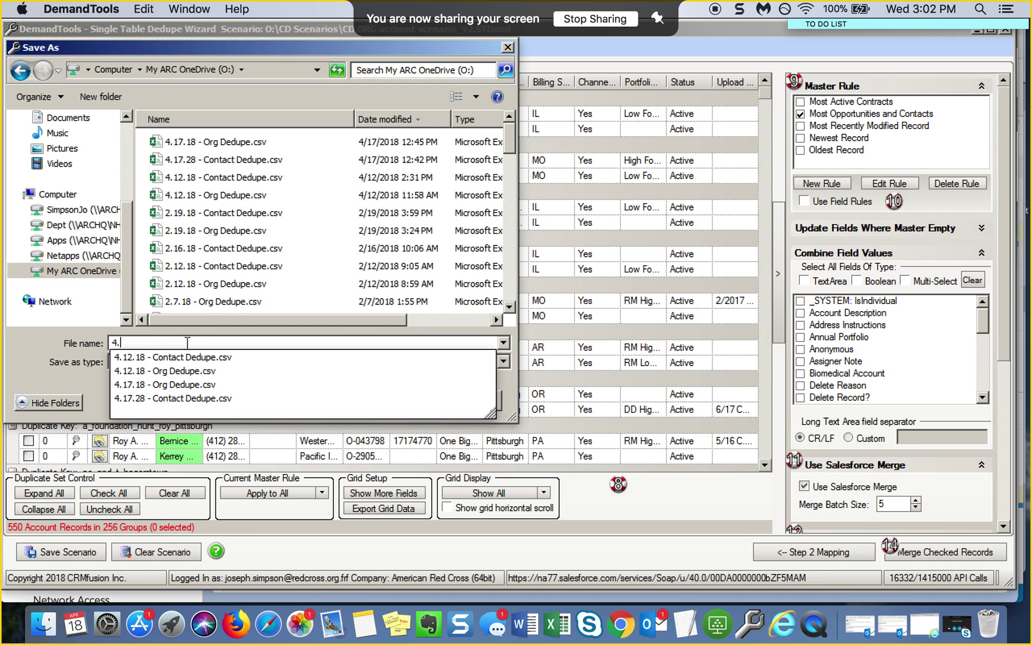
{"action": "type", "text": "18.18 - Org "}
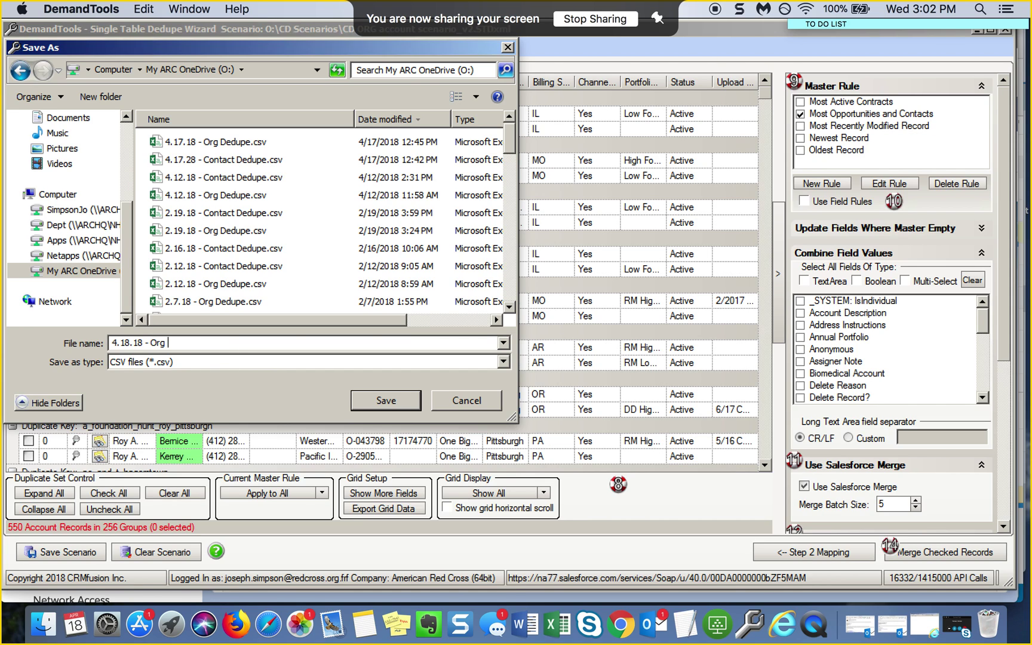
{"action": "type", "text": "Dedupe"}
{"action": "left_click", "coordinate": [386, 400]}
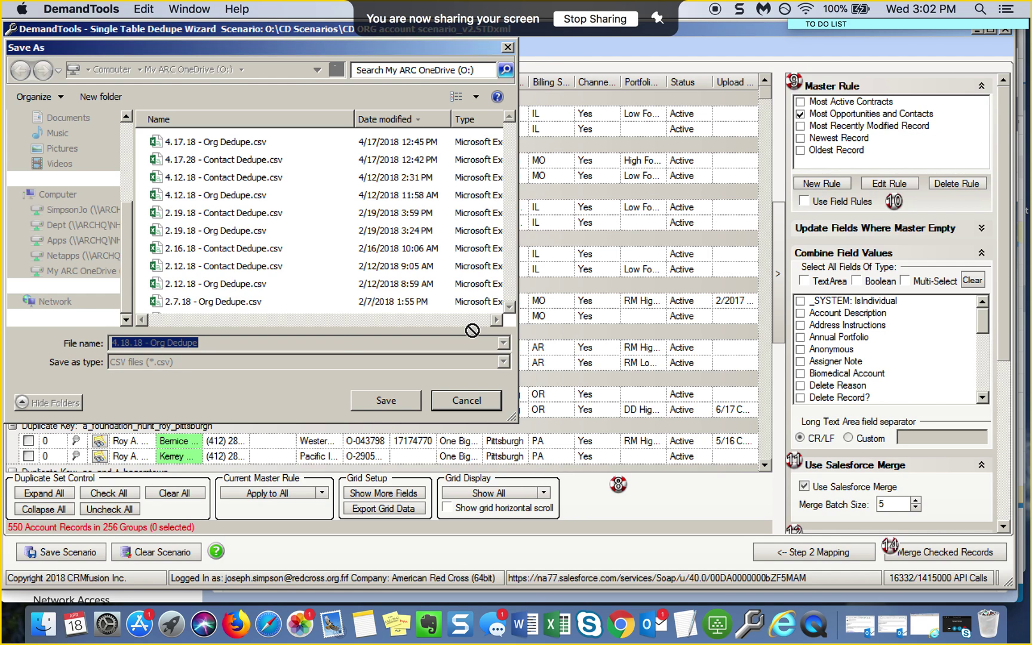
{"action": "key", "text": "Return"}
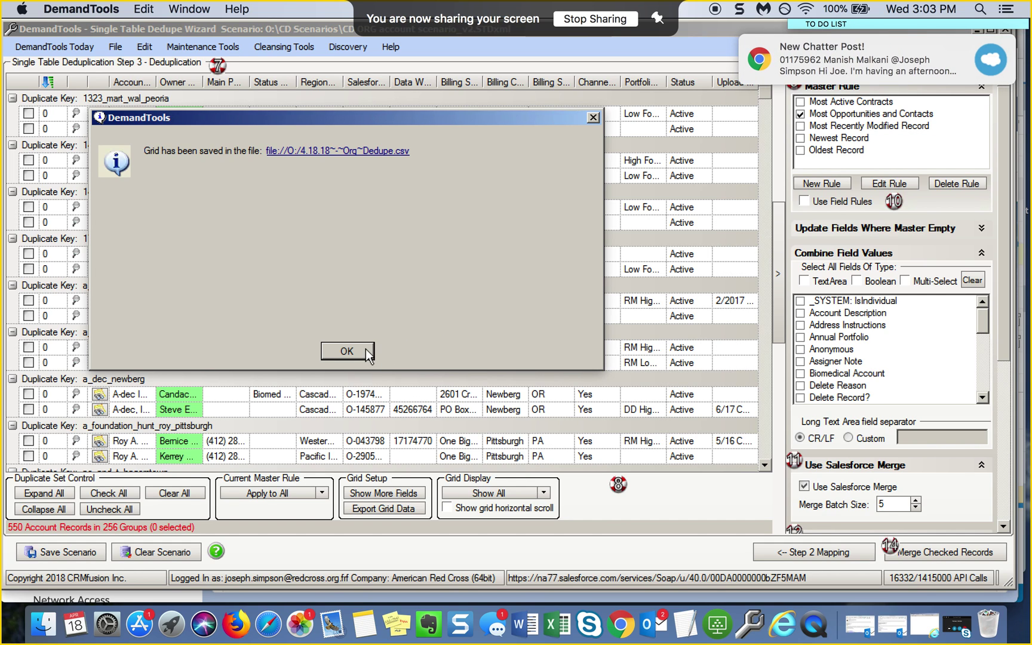
{"action": "left_click", "coordinate": [341, 352]}
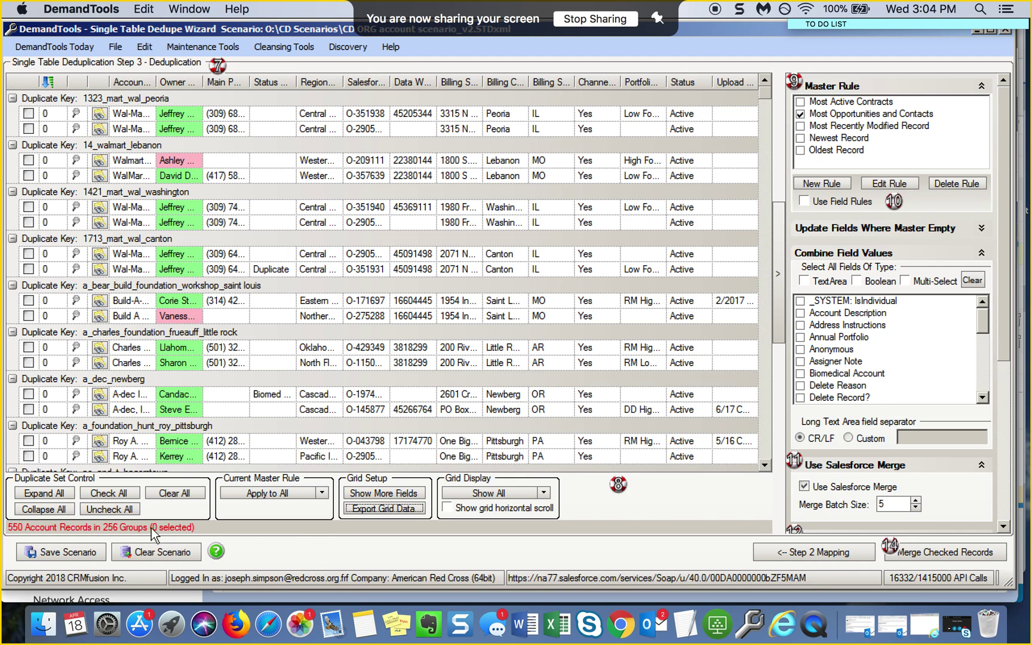
- Clear the loaded organization account scenario from the dedupe wizard
{"action": "left_click", "coordinate": [160, 550]}
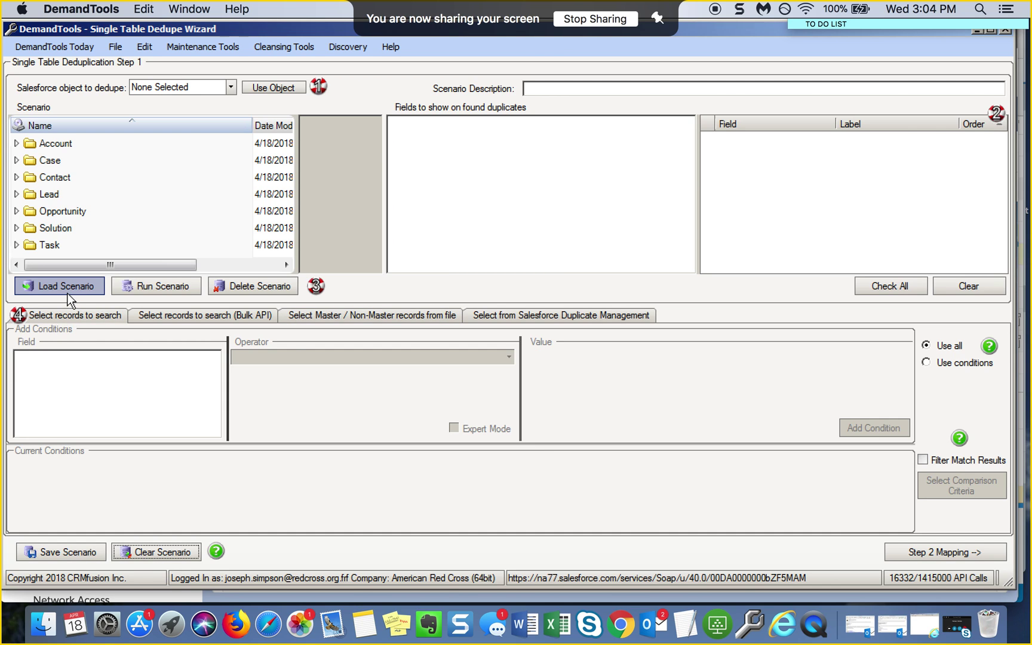
- Load the scenario "CD Contact dedupe scenario.STDxml" from the CD Scenarios folder on My ARC OneDrive (O:)
{"action": "left_click", "coordinate": [38, 286]}
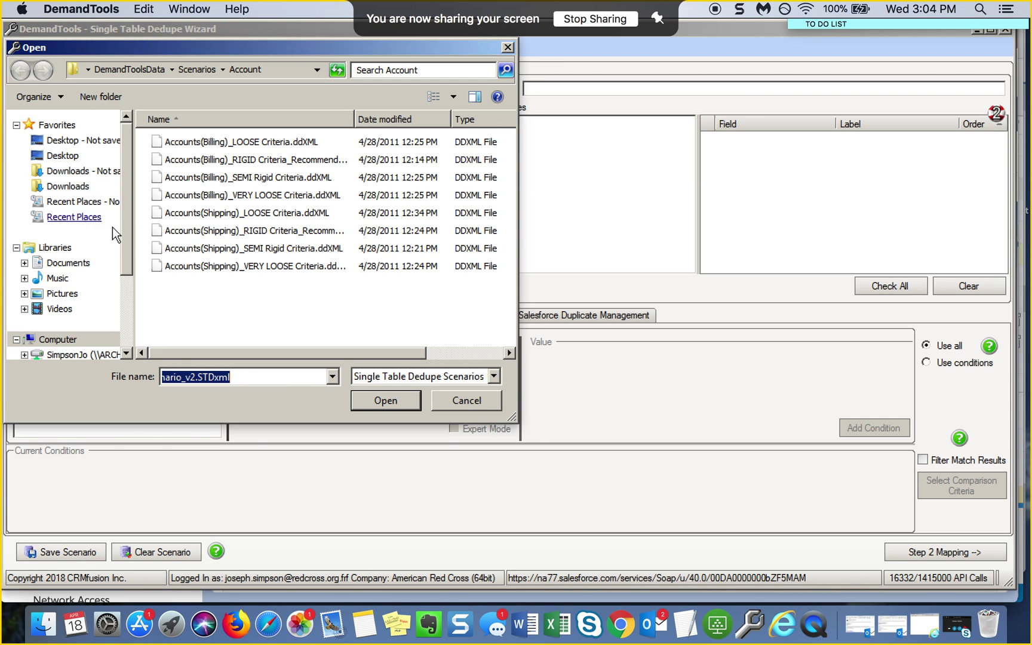
{"action": "left_click_drag", "start_coordinate": [128, 234], "coordinate": [127, 360]}
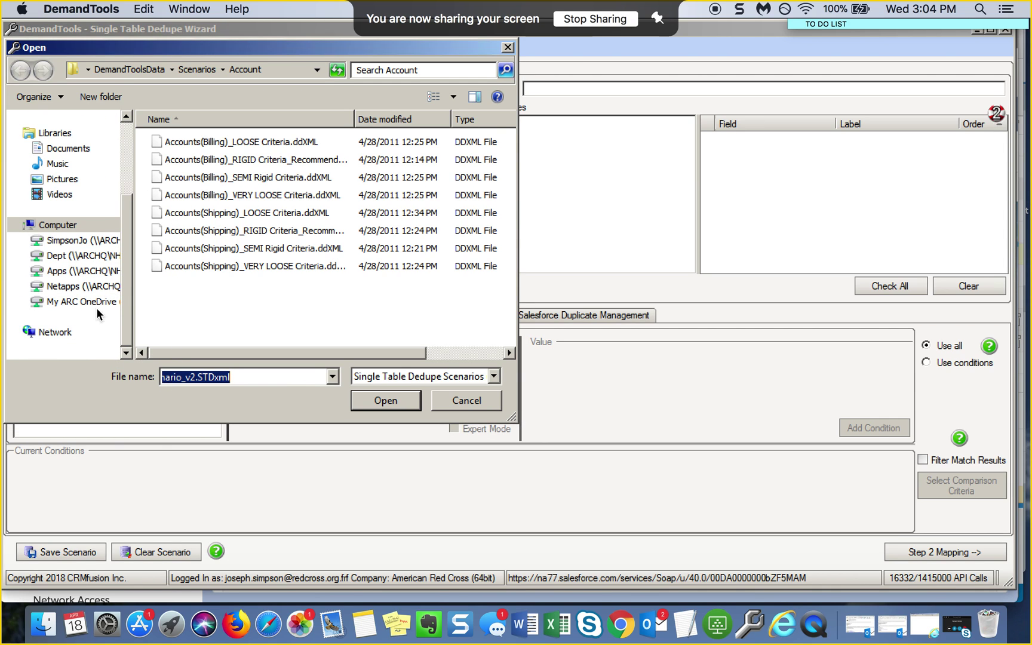
{"action": "left_click", "coordinate": [73, 303]}
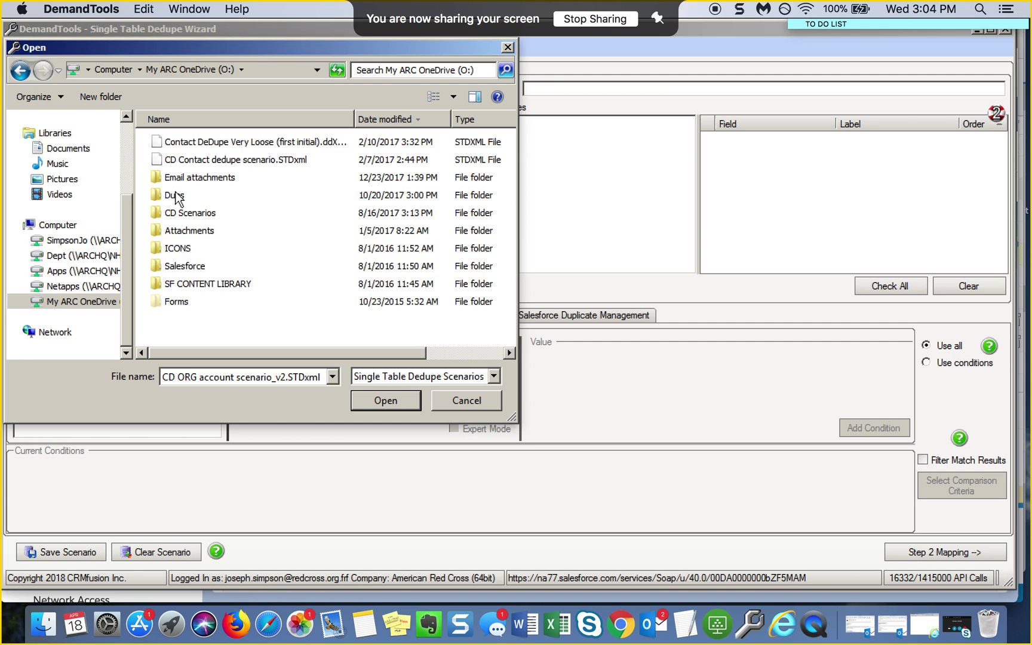
{"action": "left_click", "coordinate": [174, 212]}
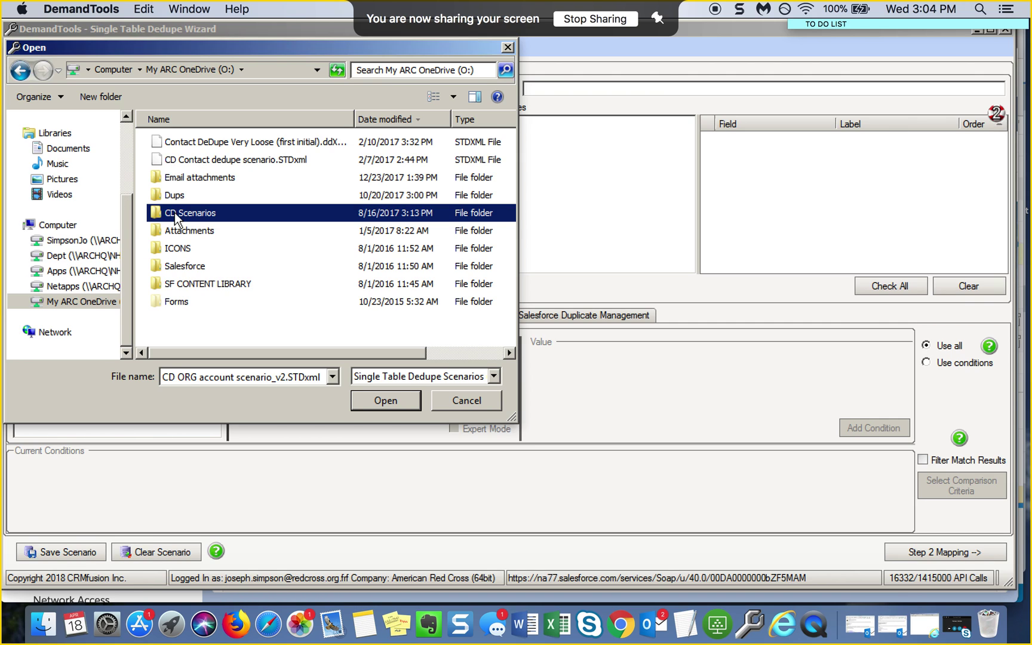
{"action": "left_click", "coordinate": [193, 210]}
{"action": "left_click", "coordinate": [296, 214]}
{"action": "left_click", "coordinate": [405, 406]}
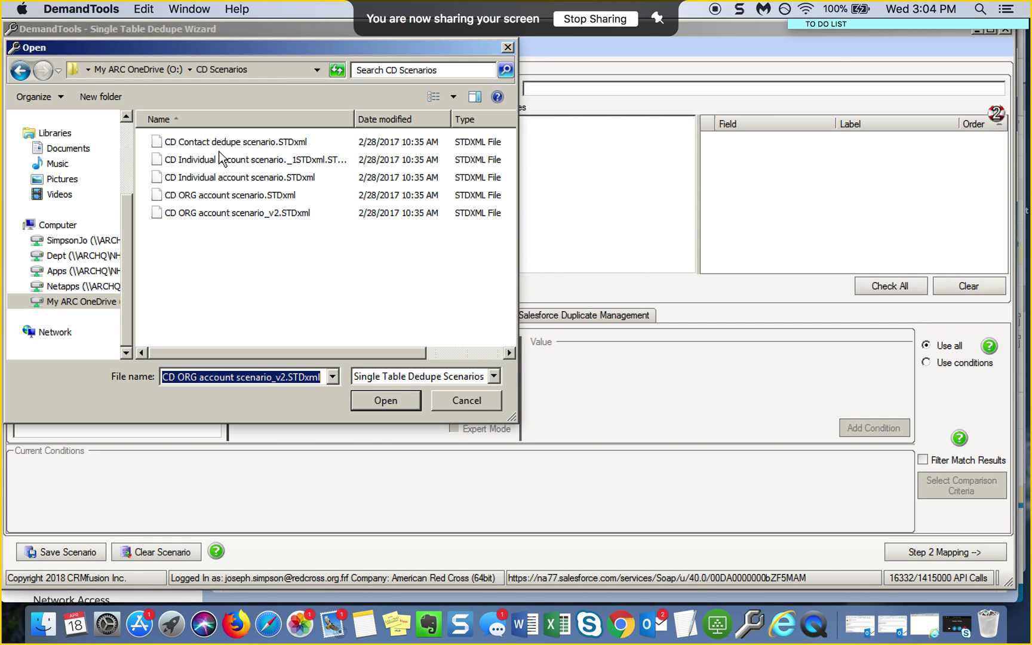
{"action": "left_click", "coordinate": [269, 141]}
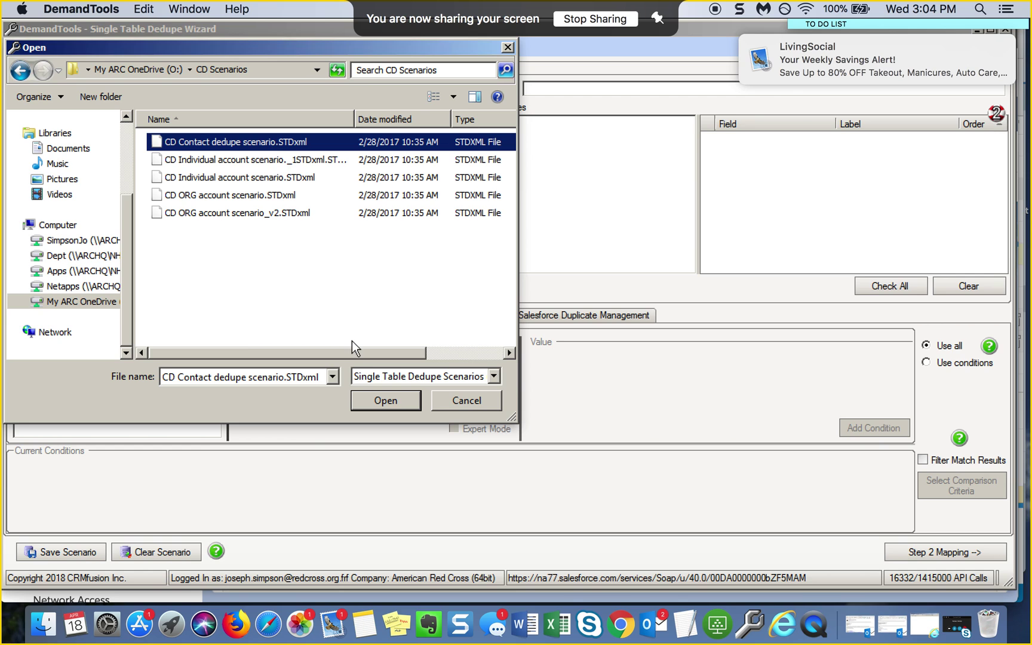
{"action": "key", "text": "Return"}
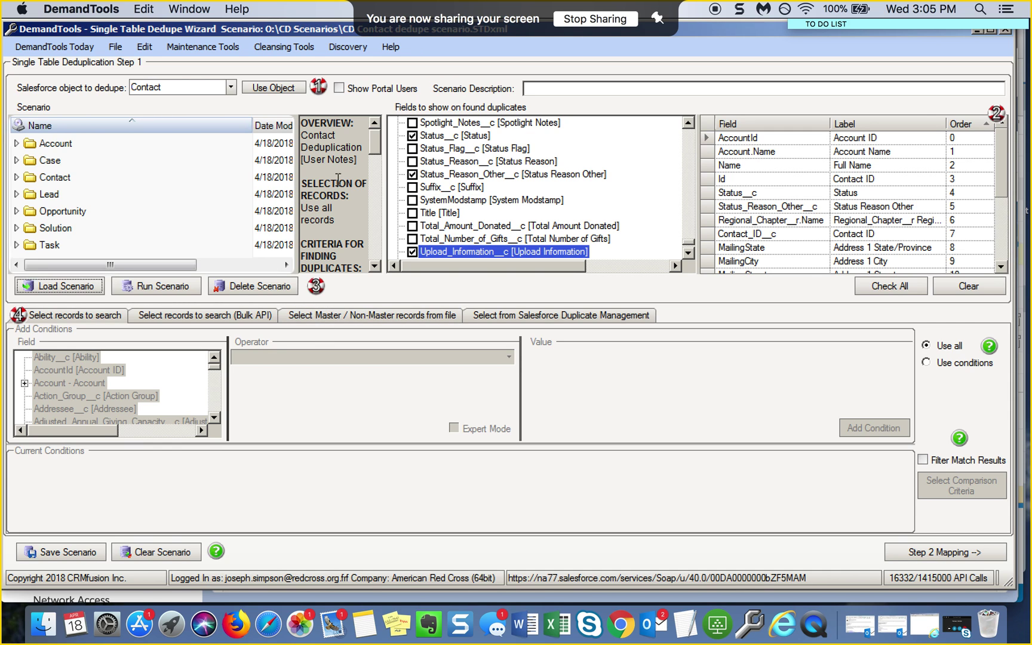
- Widen the scenario overview area and read the Contact deduplication notes
{"action": "left_click_drag", "start_coordinate": [385, 172], "coordinate": [515, 172]}
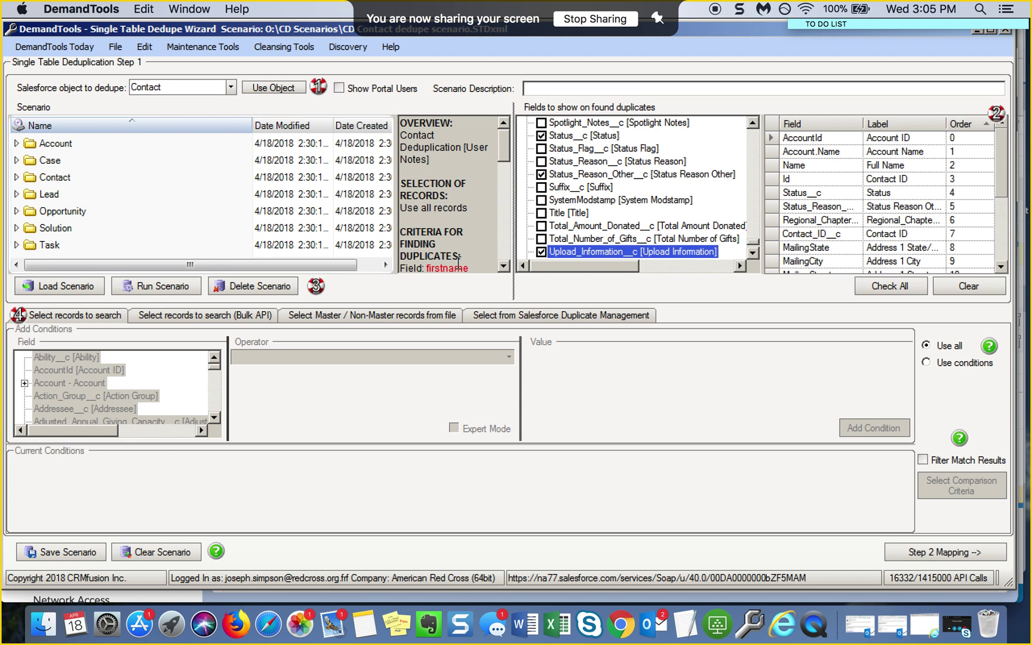
{"action": "left_click_drag", "start_coordinate": [503, 144], "coordinate": [505, 105]}
- Add Salesforce_Account_ID__c under the related Account to the fields shown on found duplicates and review the selected field order
{"action": "left_click", "coordinate": [755, 229]}
{"action": "left_click_drag", "start_coordinate": [755, 230], "coordinate": [758, 137]}
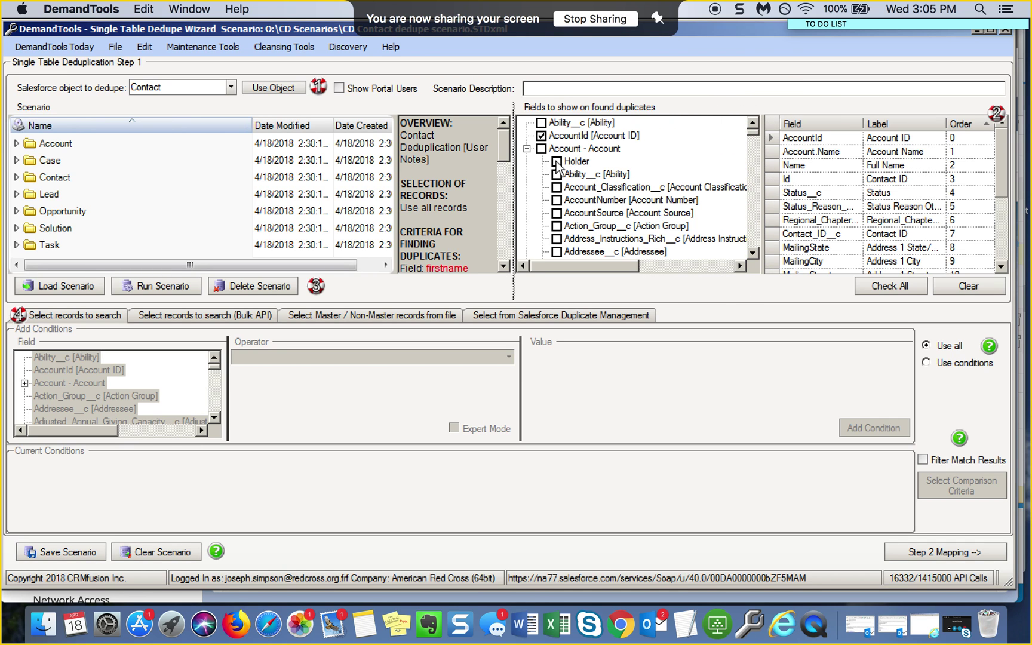
{"action": "left_click", "coordinate": [754, 253]}
{"action": "left_click", "coordinate": [755, 253]}
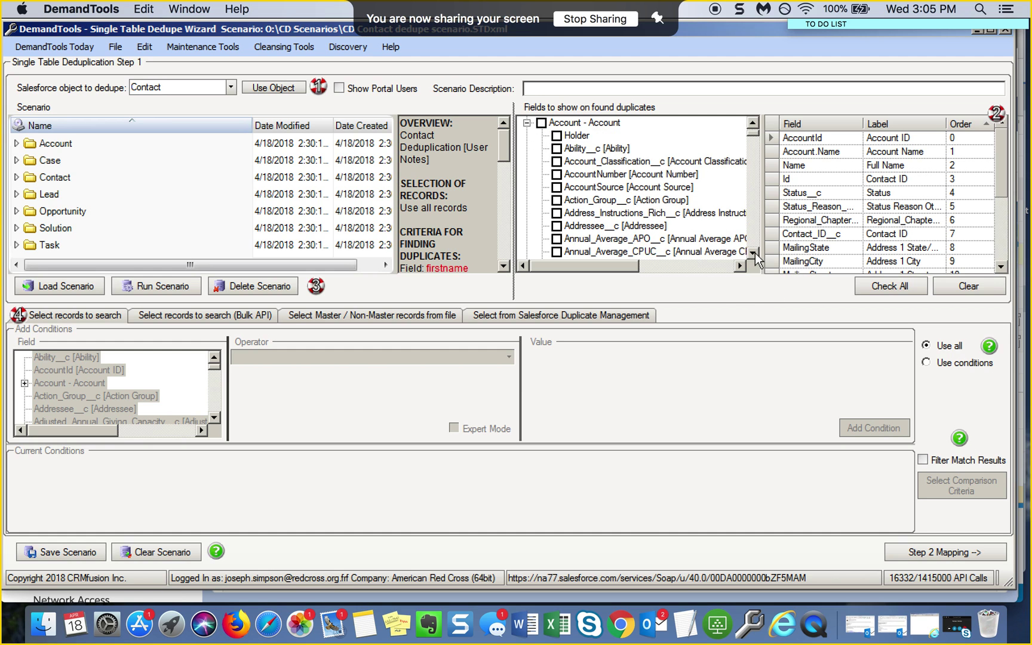
{"action": "left_click", "coordinate": [754, 253]}
{"action": "left_click_drag", "start_coordinate": [755, 252], "coordinate": [755, 252]}
{"action": "left_click", "coordinate": [755, 252]}
{"action": "left_click", "coordinate": [754, 253]}
{"action": "left_click", "coordinate": [557, 213]}
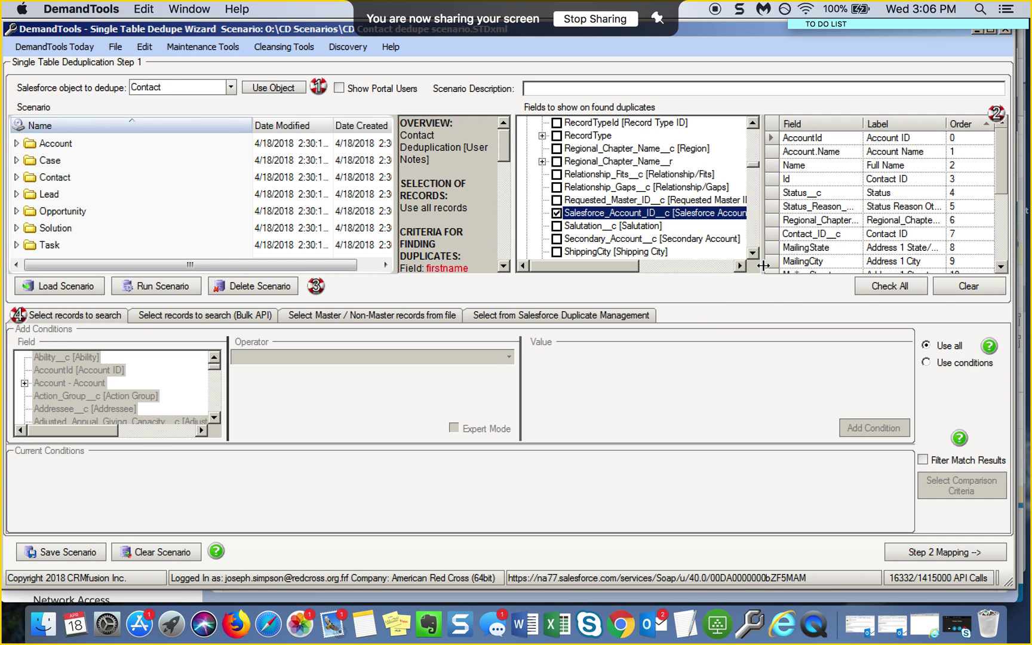
{"action": "left_click_drag", "start_coordinate": [763, 265], "coordinate": [835, 264]}
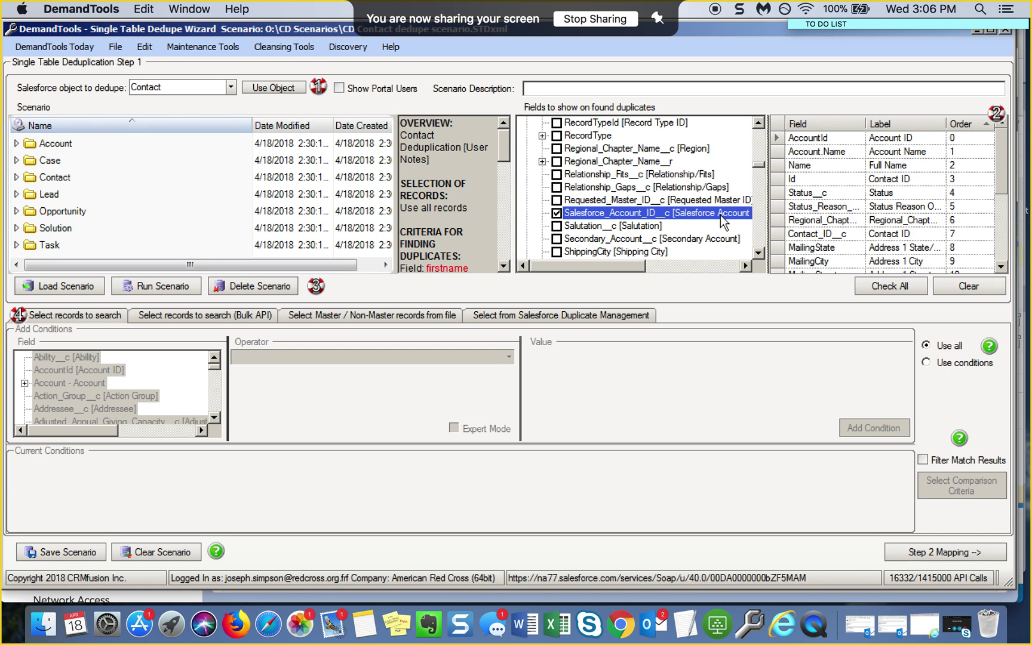
{"action": "left_click_drag", "start_coordinate": [1003, 190], "coordinate": [1003, 138]}
- Advance the dedupe wizard through the Step 2 mapping to Step 3 to find the duplicate Contact records
{"action": "left_click", "coordinate": [950, 552]}
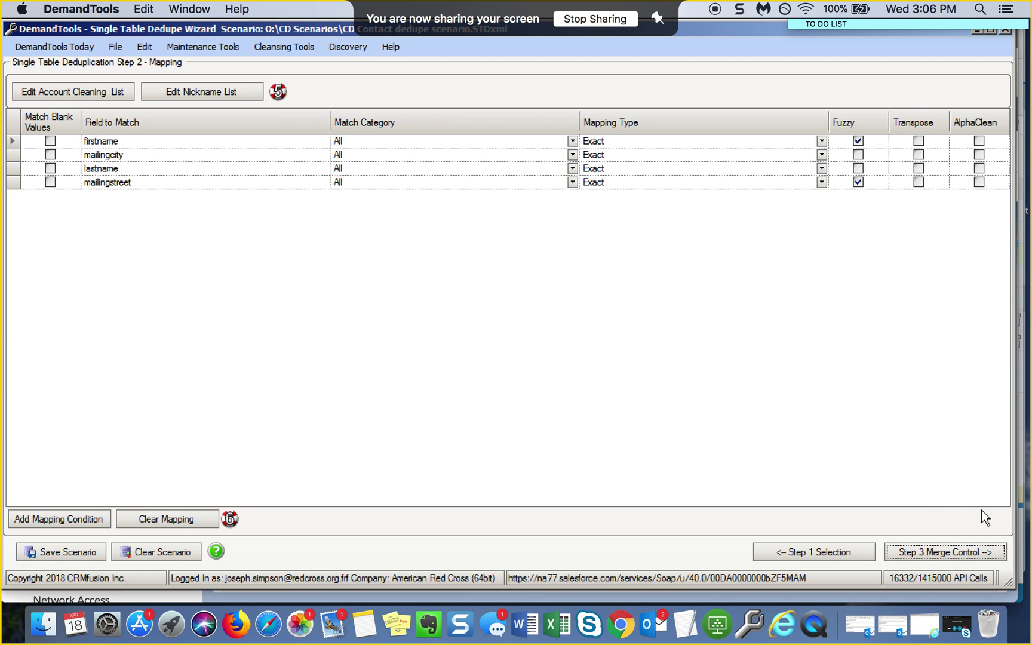
{"action": "left_click", "coordinate": [954, 555]}
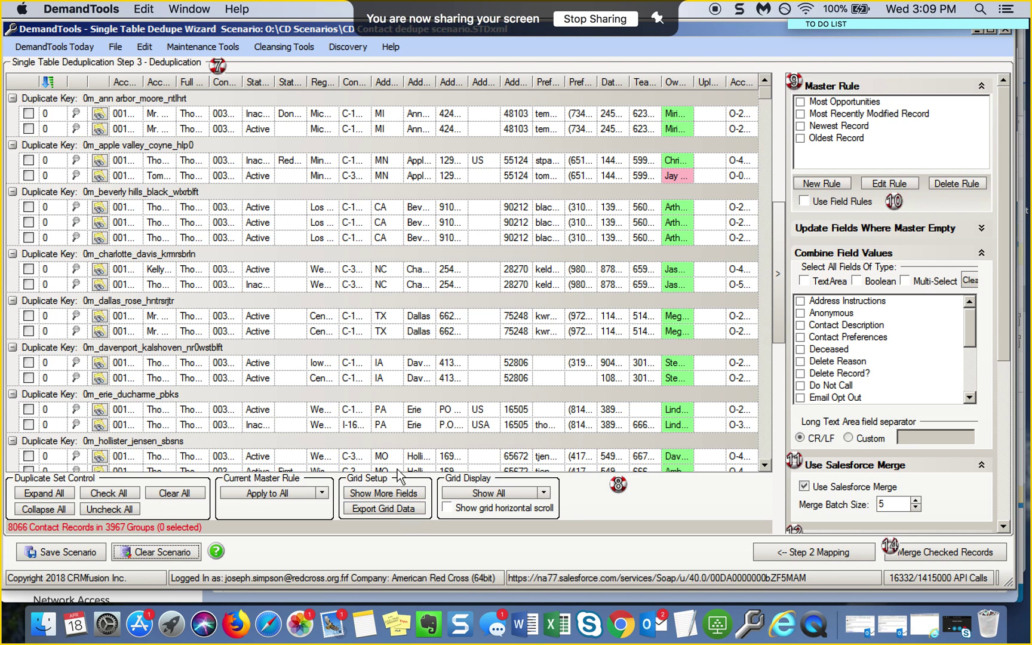
- Export the duplicate Contacts grid as a data file and choose My ARC OneDrive (O:) as the save location
{"action": "left_click", "coordinate": [381, 508]}
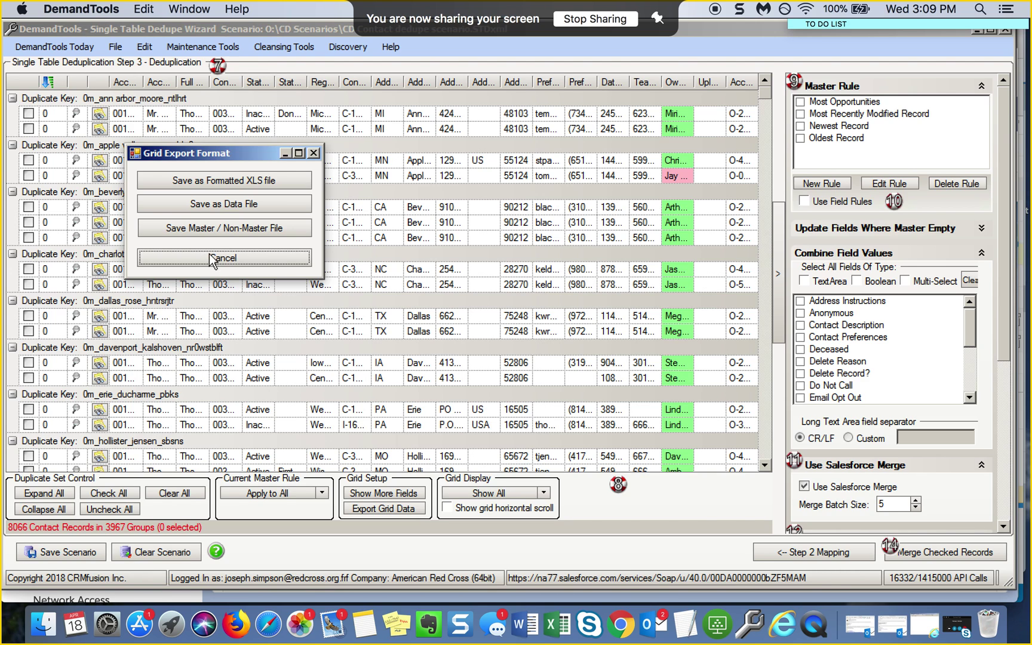
{"action": "left_click", "coordinate": [293, 202]}
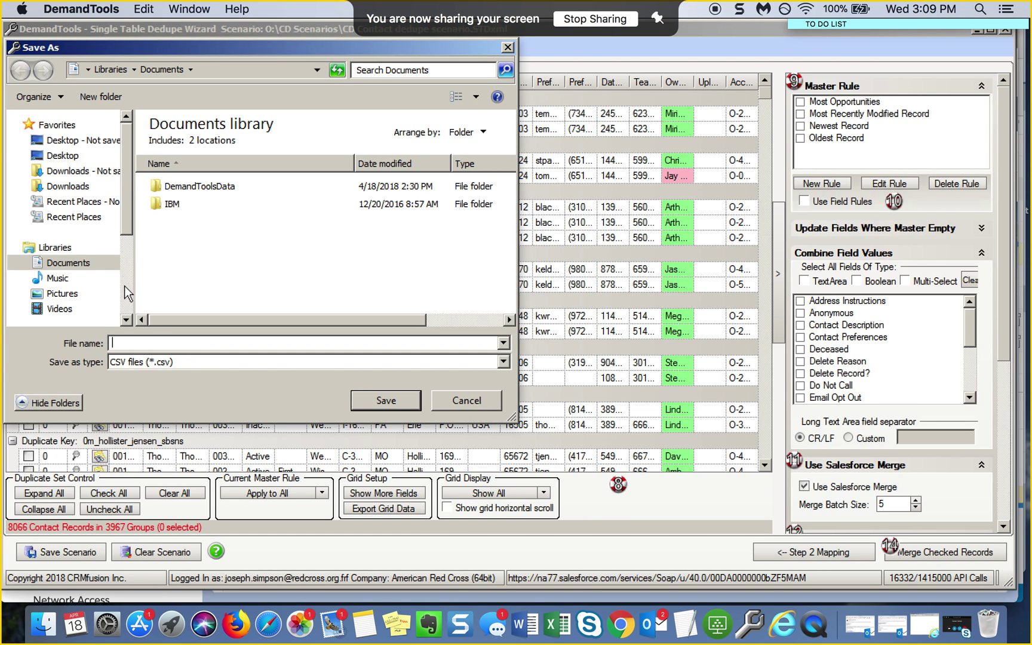
{"action": "scroll", "coordinate": [123, 281], "scroll_direction": "down", "scroll_amount": 3}
{"action": "left_click", "coordinate": [70, 273]}
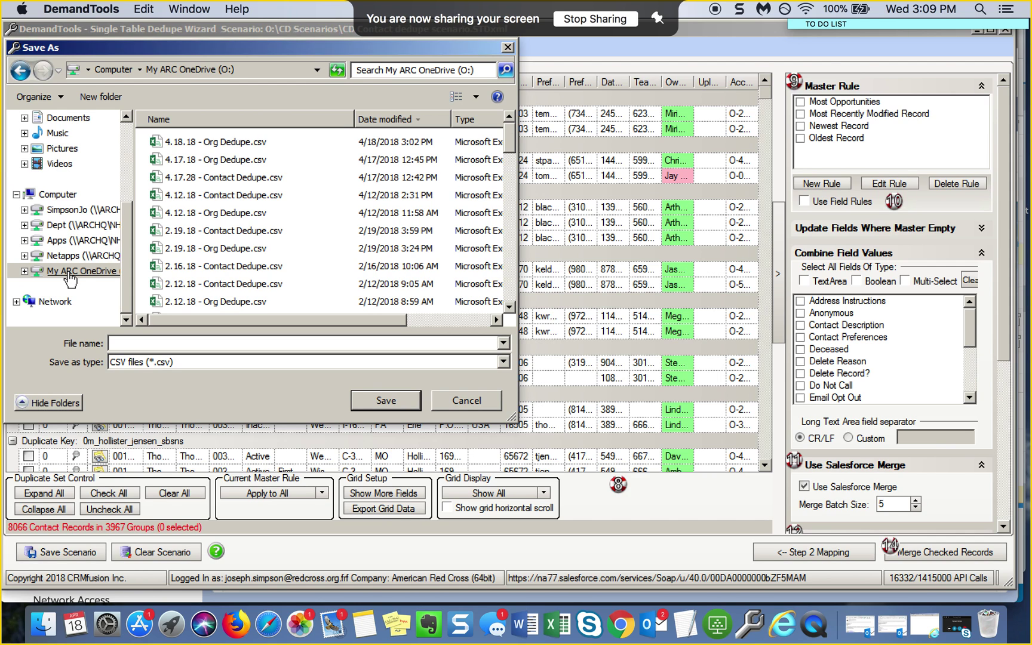
- Save the exported Contact grid as the CSV file "4.18.18 - Contact Dedupe"
{"action": "left_click", "coordinate": [224, 342]}
{"action": "type", "text": "4."}
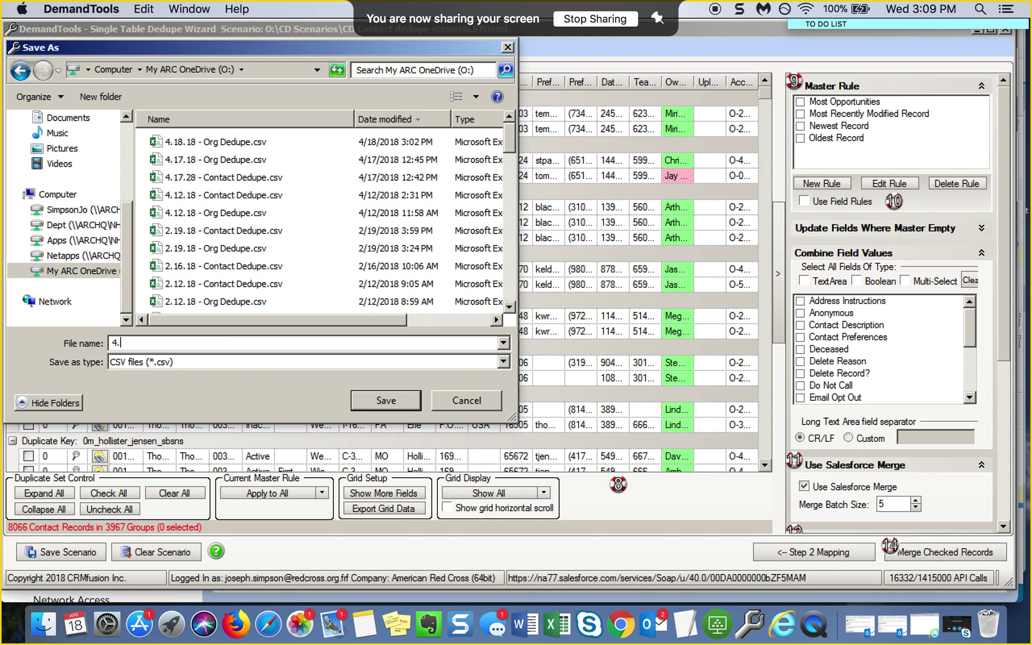
{"action": "type", "text": "18."}
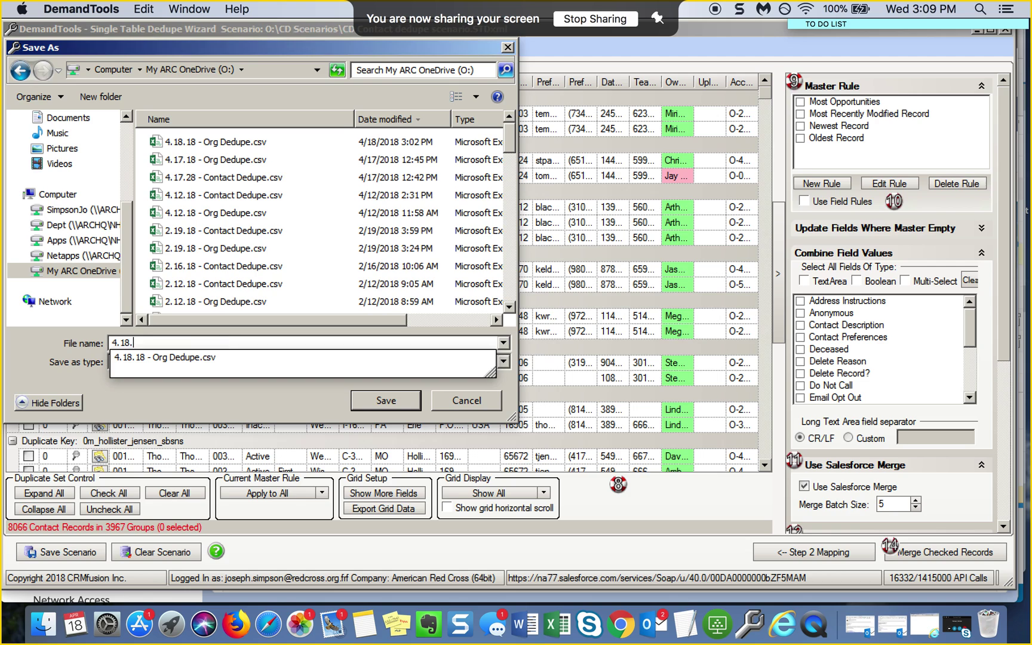
{"action": "type", "text": "18 - Contact Dedupe"}
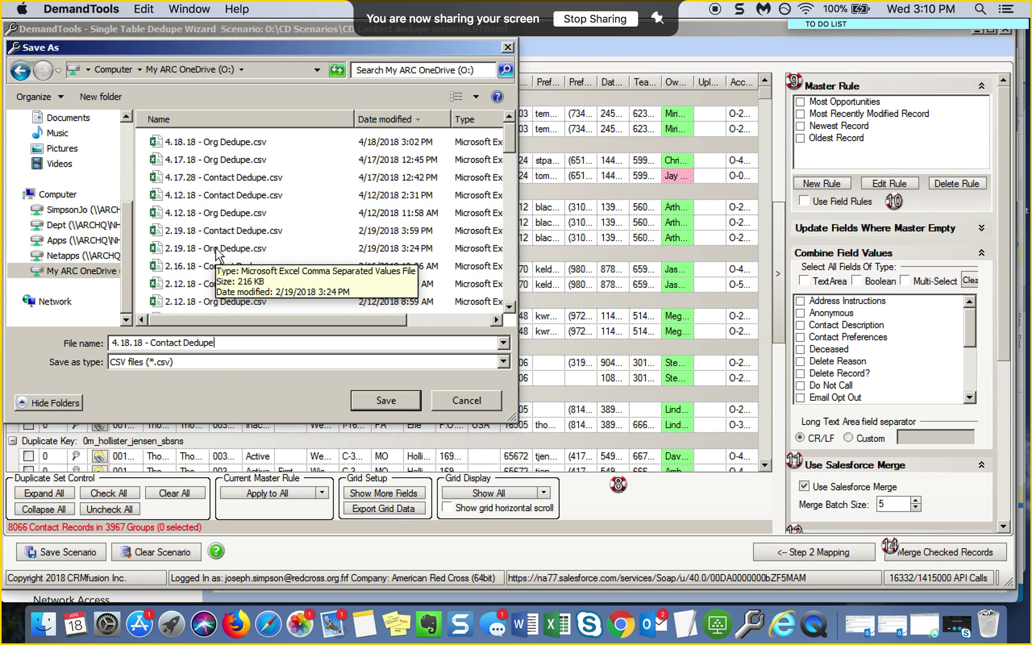
{"action": "left_click", "coordinate": [396, 400]}
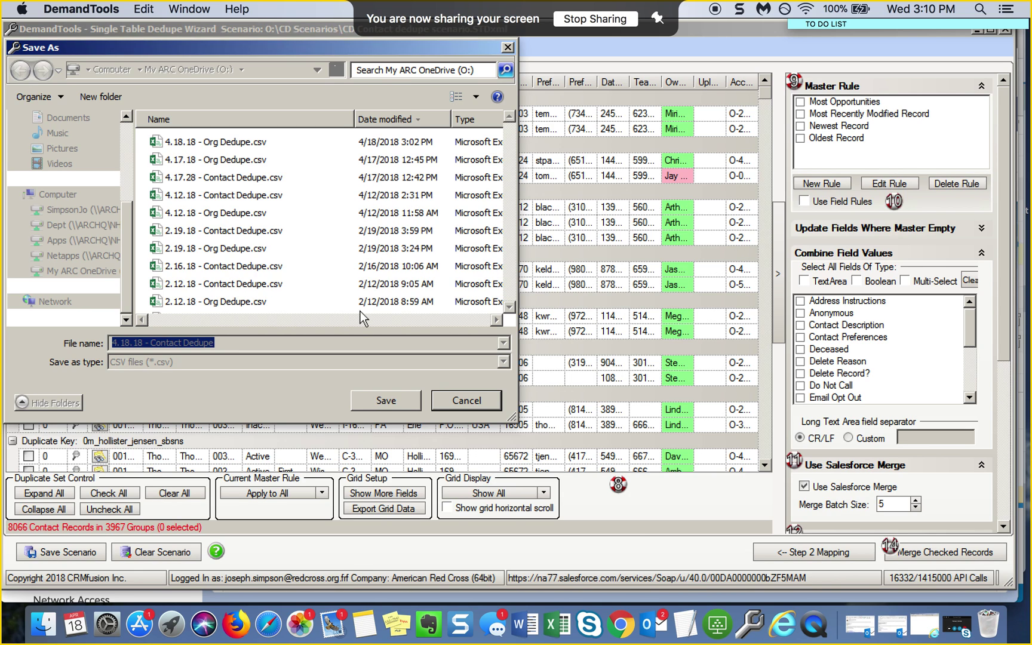
- Switch to Chrome and open One Drive from the American Red Cross workplace app launcher
{"action": "left_click", "coordinate": [621, 623]}
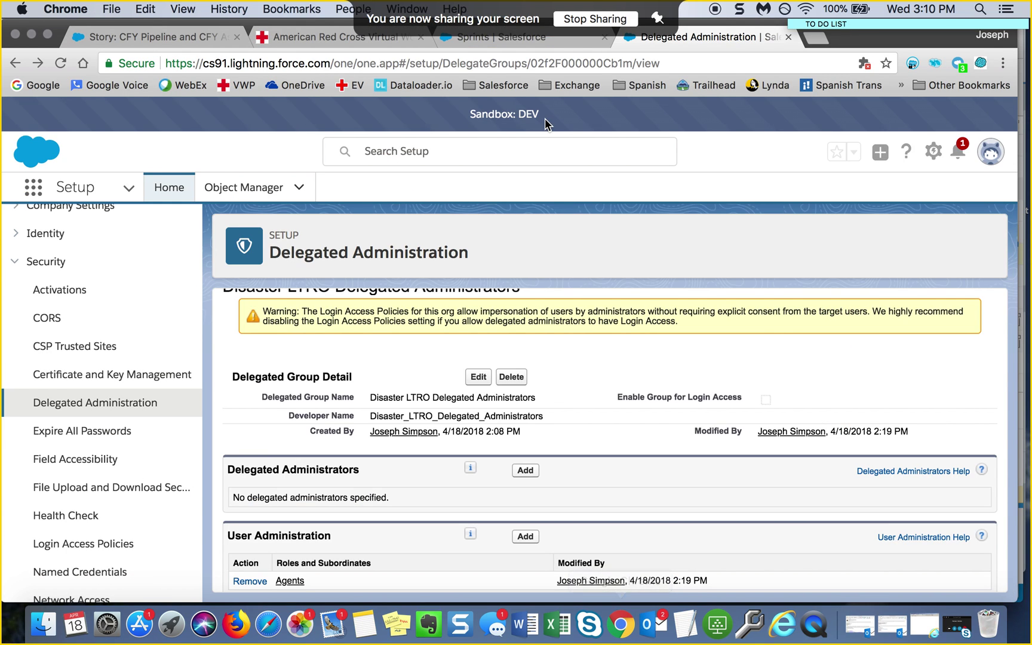
{"action": "left_click", "coordinate": [310, 37]}
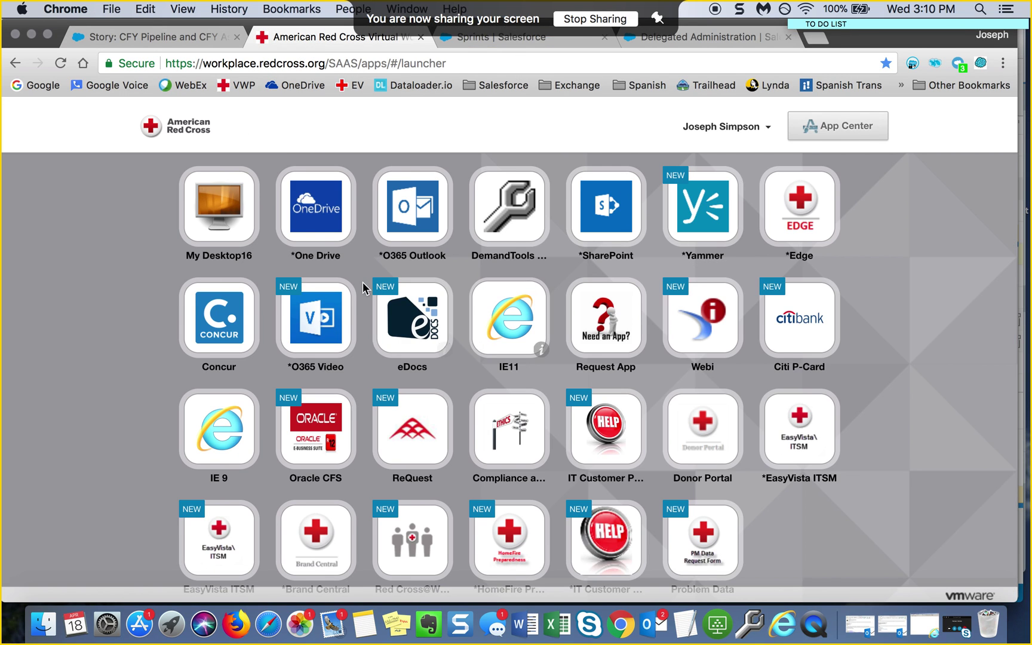
{"action": "left_click", "coordinate": [313, 219]}
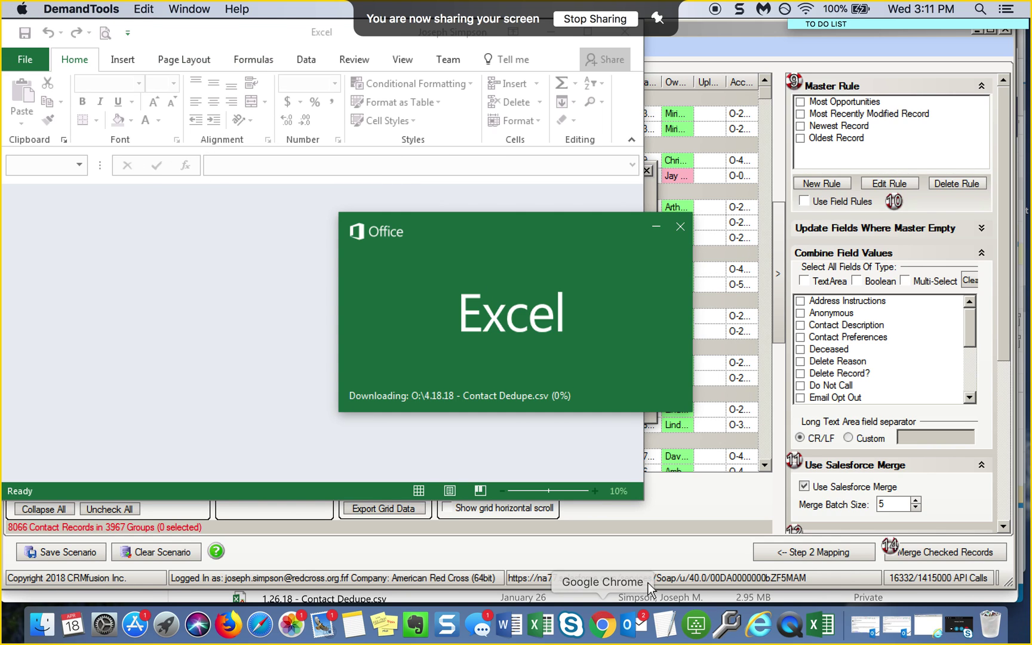
- Return to the OneDrive files in Chrome, look through the file list and the CD Scenarios folder, and go back to Files
{"action": "left_click", "coordinate": [602, 624]}
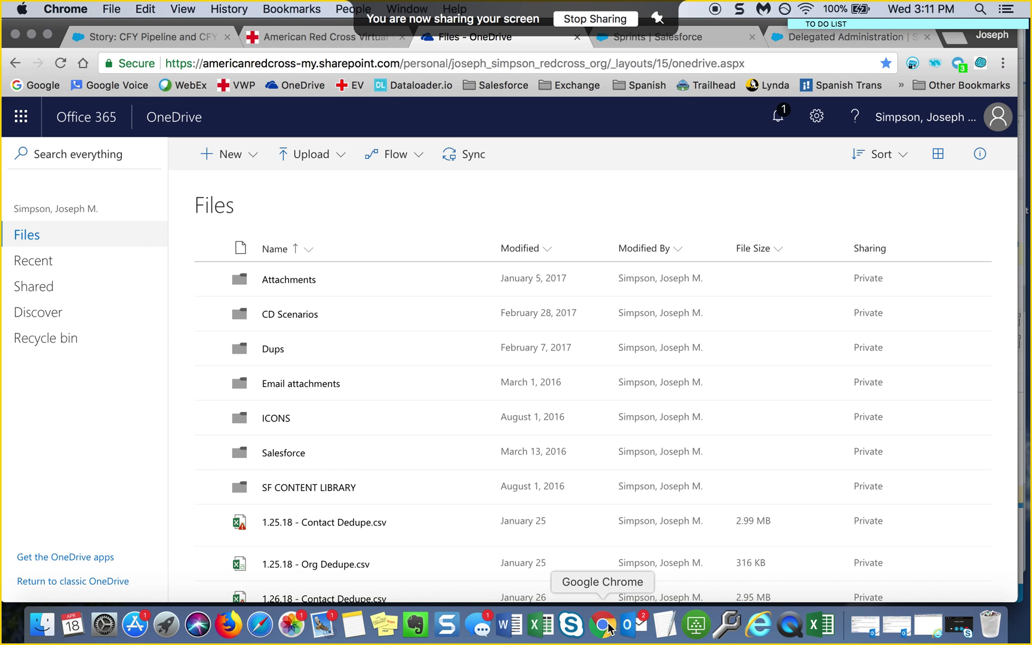
{"action": "scroll", "coordinate": [483, 424], "scroll_direction": "down", "scroll_amount": 1}
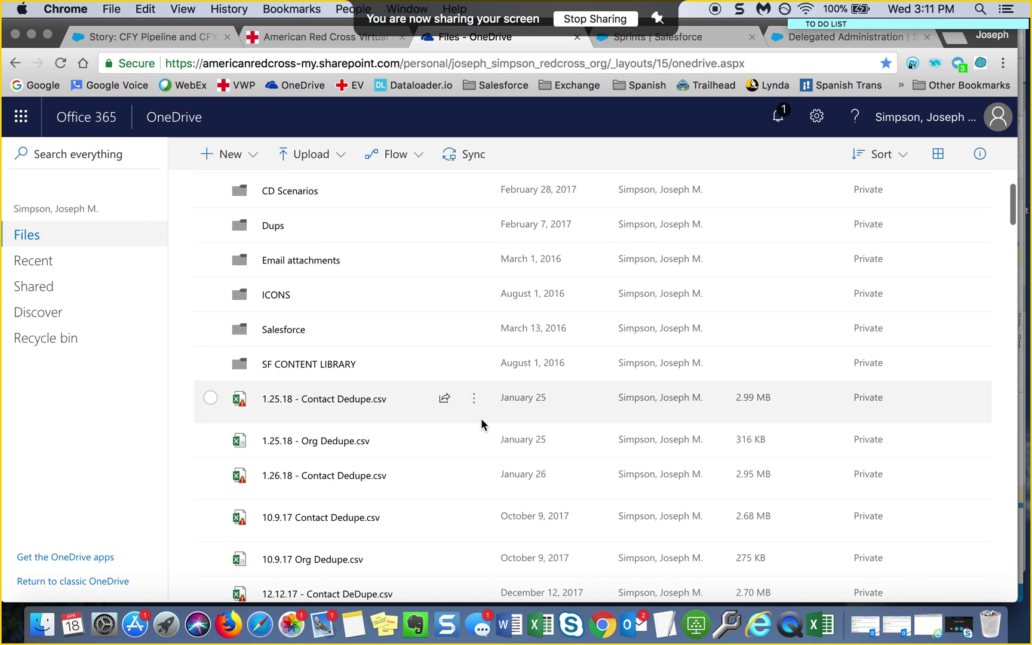
{"action": "scroll", "coordinate": [482, 424], "scroll_direction": "up", "scroll_amount": 3}
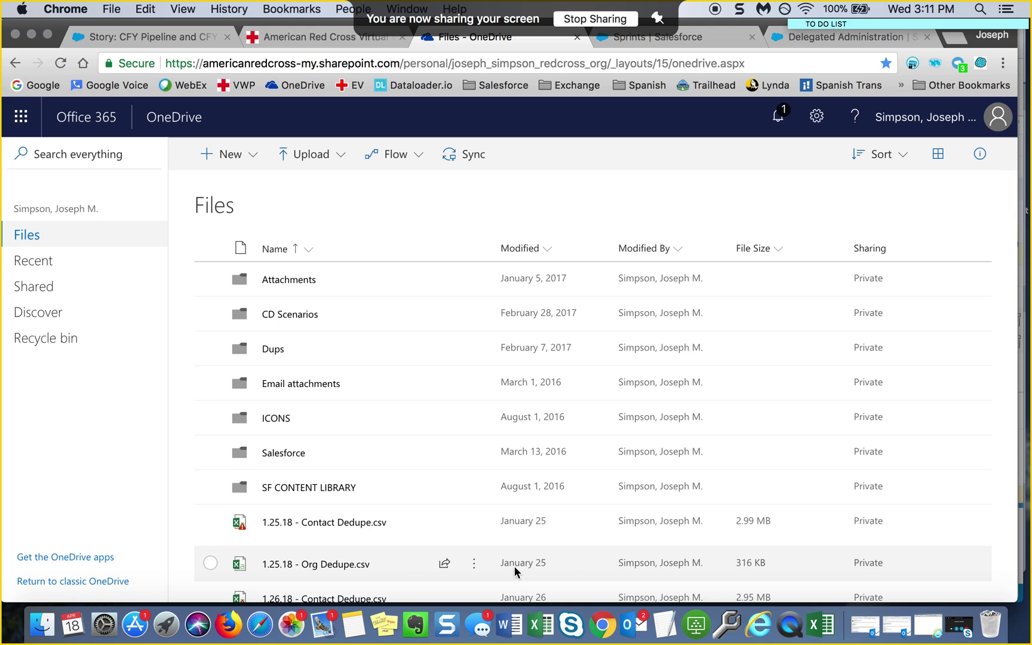
{"action": "left_click", "coordinate": [285, 317]}
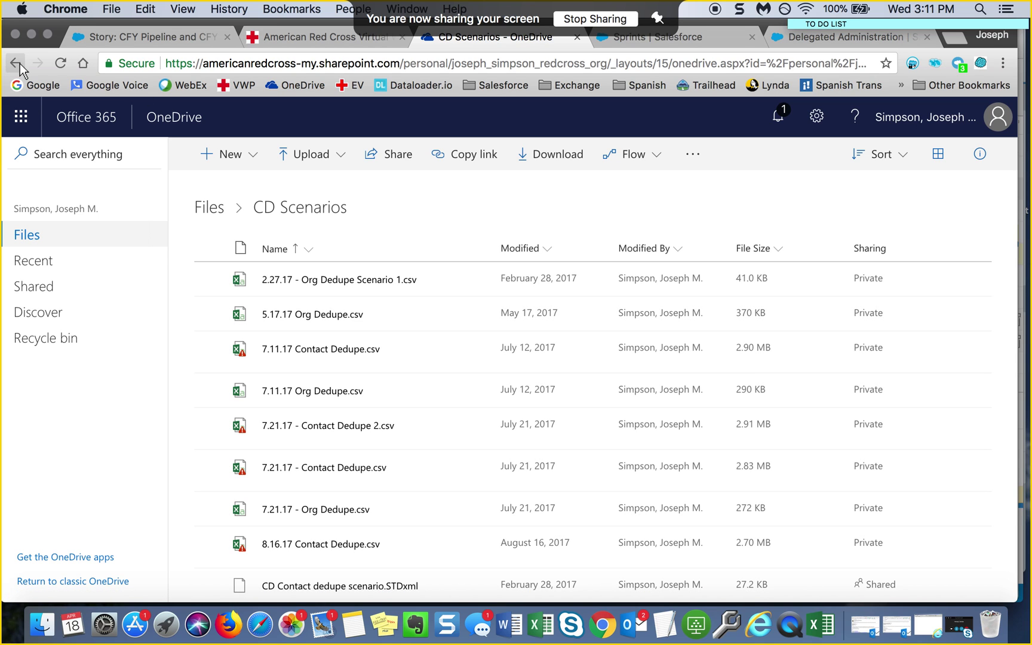
{"action": "scroll", "coordinate": [424, 467], "scroll_direction": "down", "scroll_amount": 5}
{"action": "scroll", "coordinate": [422, 467], "scroll_direction": "down", "scroll_amount": 3}
{"action": "scroll", "coordinate": [422, 468], "scroll_direction": "up", "scroll_amount": 10}
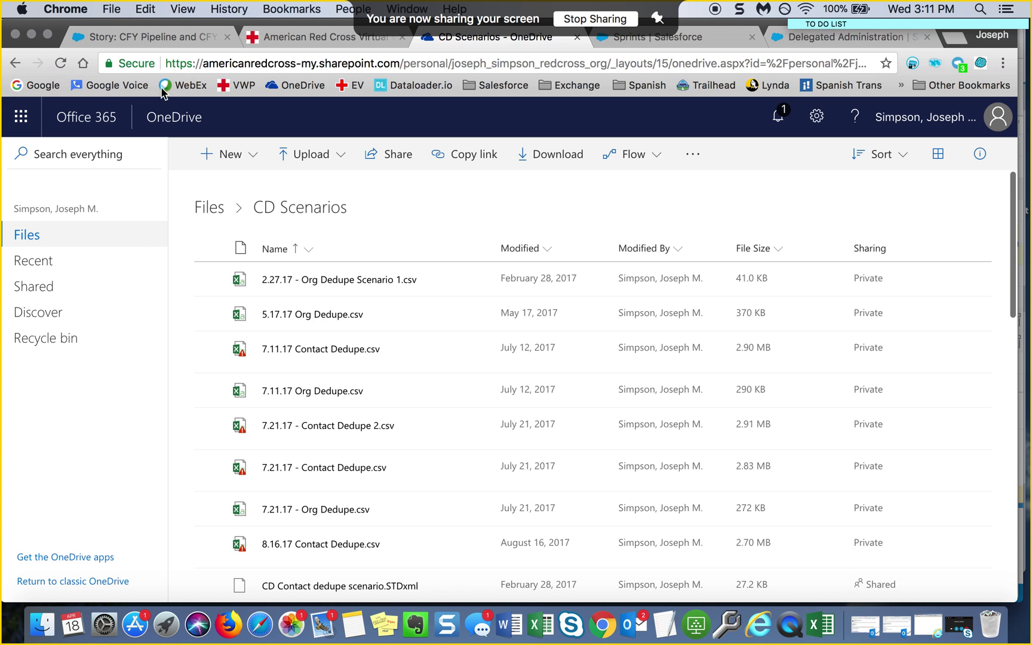
{"action": "left_click", "coordinate": [16, 64]}
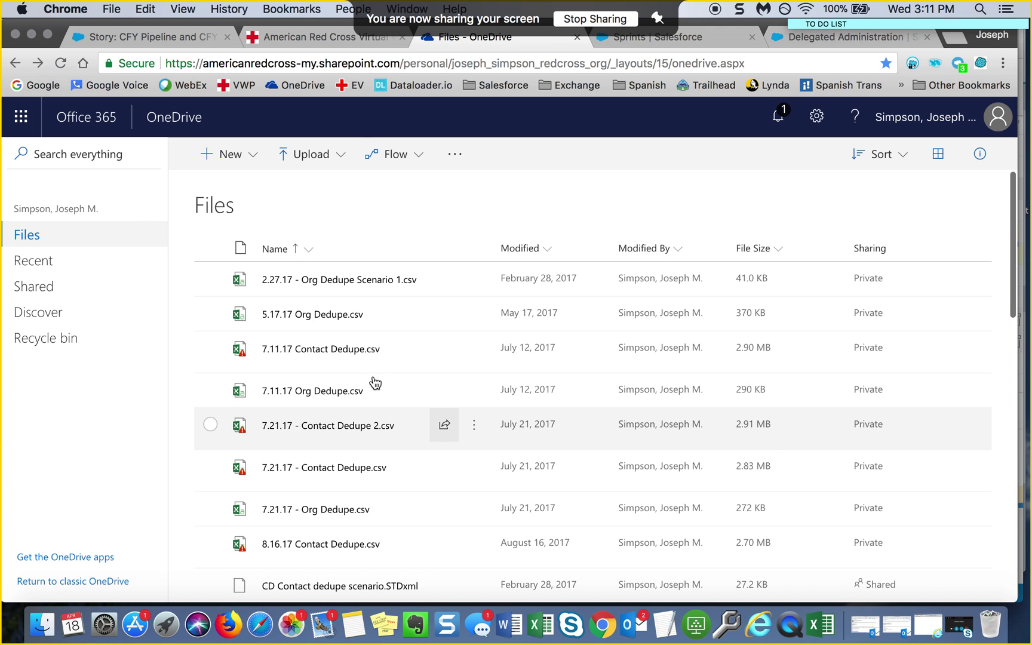